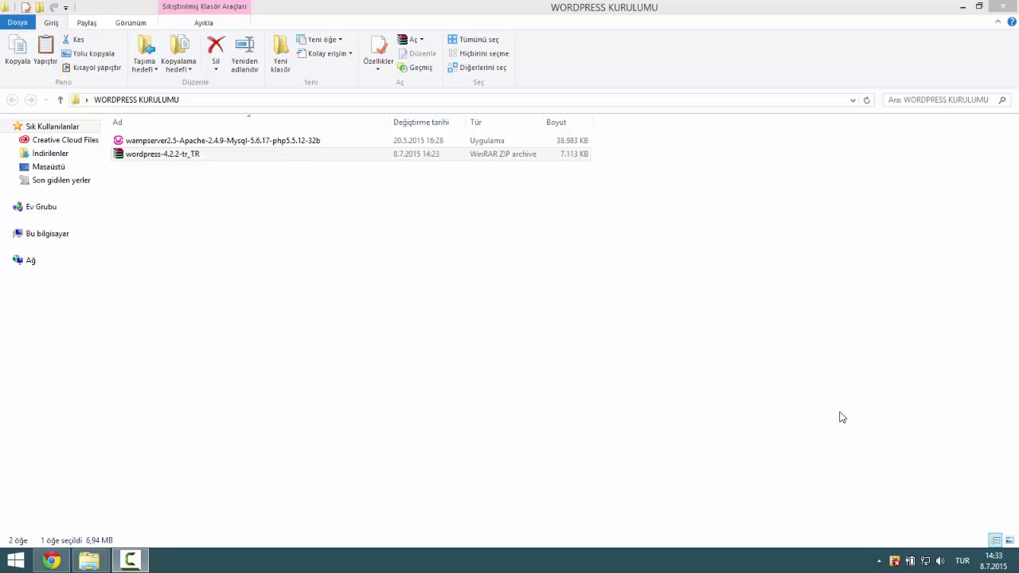
Launch the WampServer 2.5 installer, accept the license, and keep the c:\wamp install path
{"action": "left_click", "coordinate": [538, 323]}
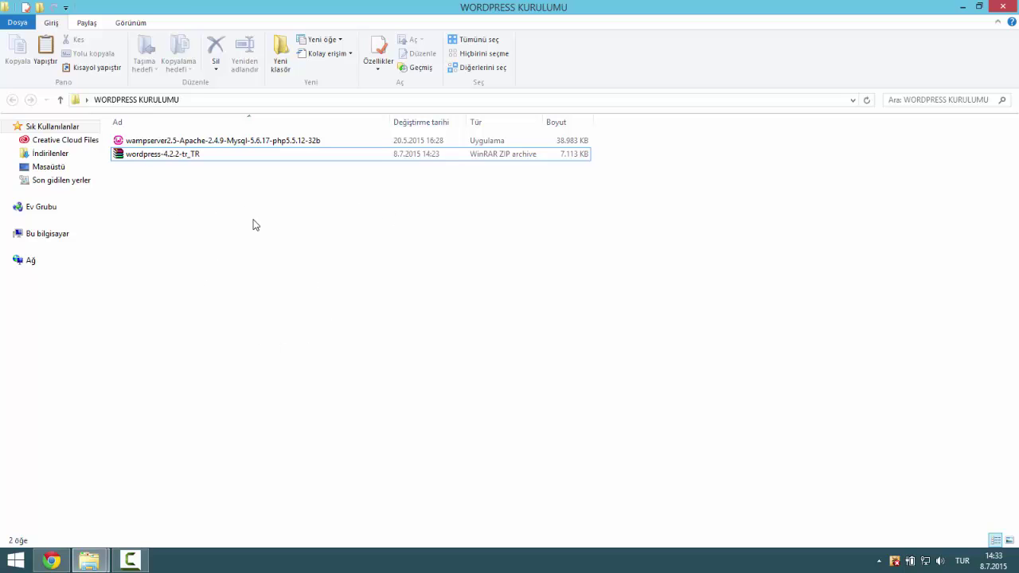
{"action": "double_click", "coordinate": [171, 141]}
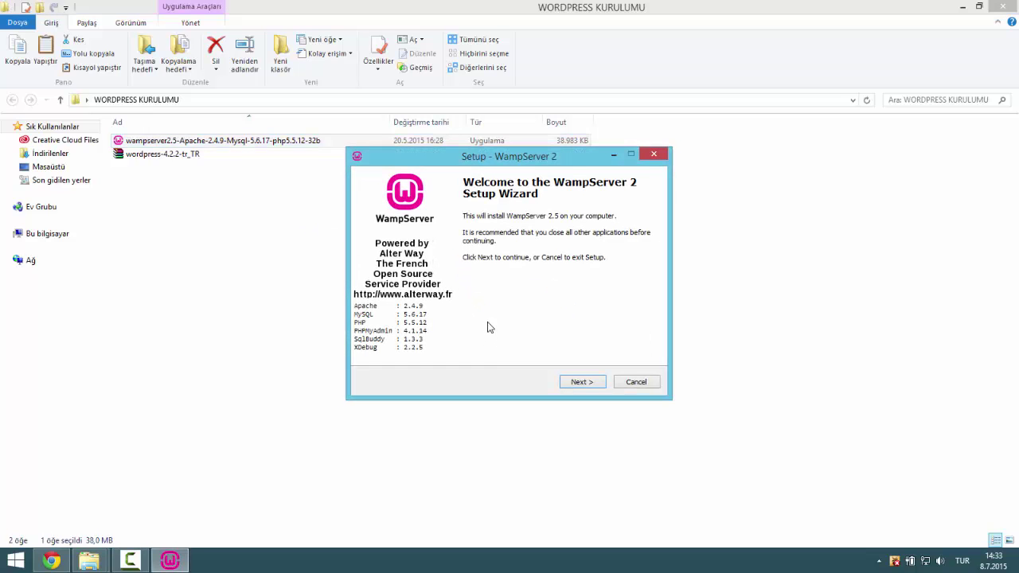
{"action": "left_click", "coordinate": [584, 381]}
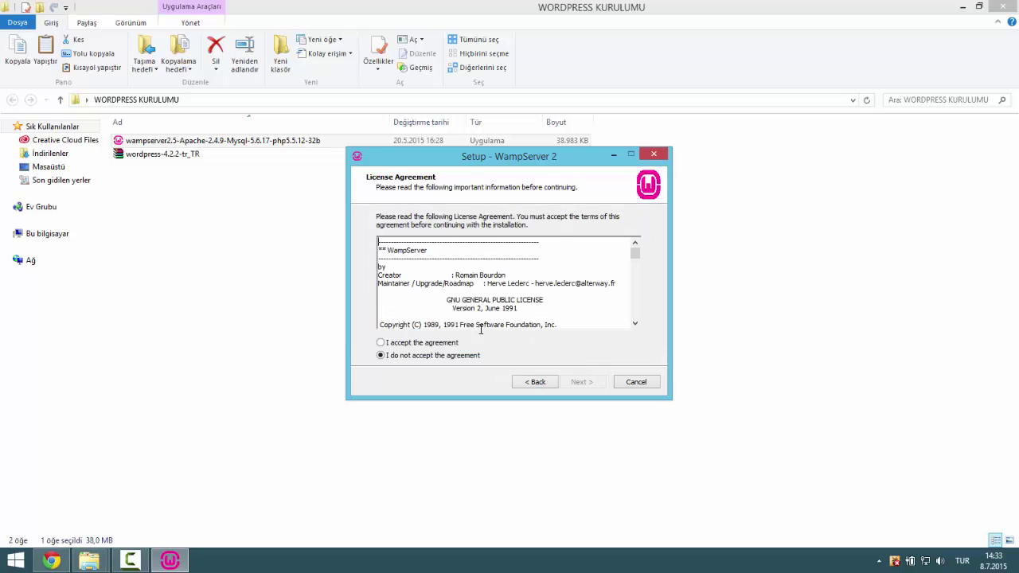
{"action": "left_click", "coordinate": [379, 343]}
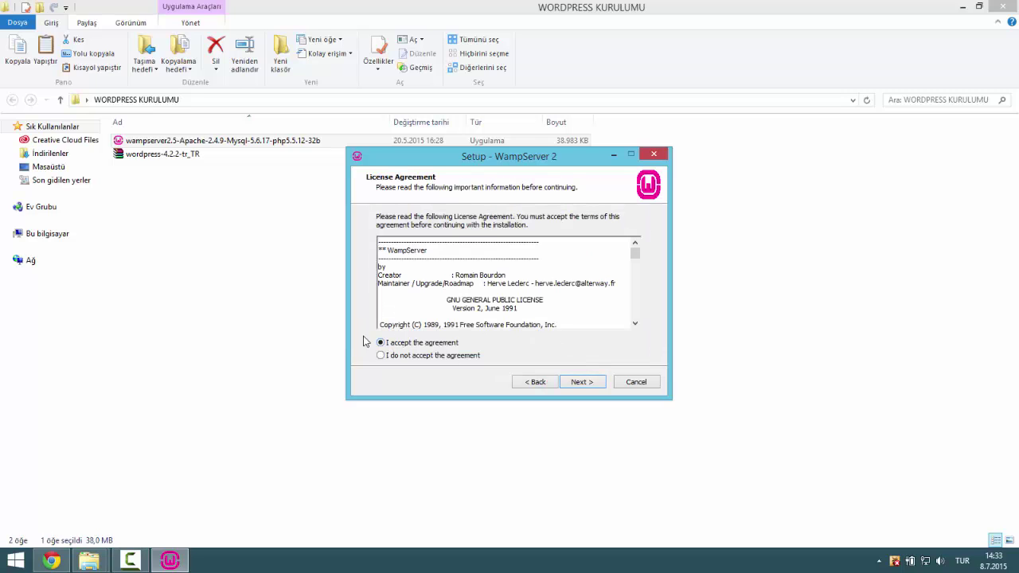
{"action": "left_click", "coordinate": [582, 382]}
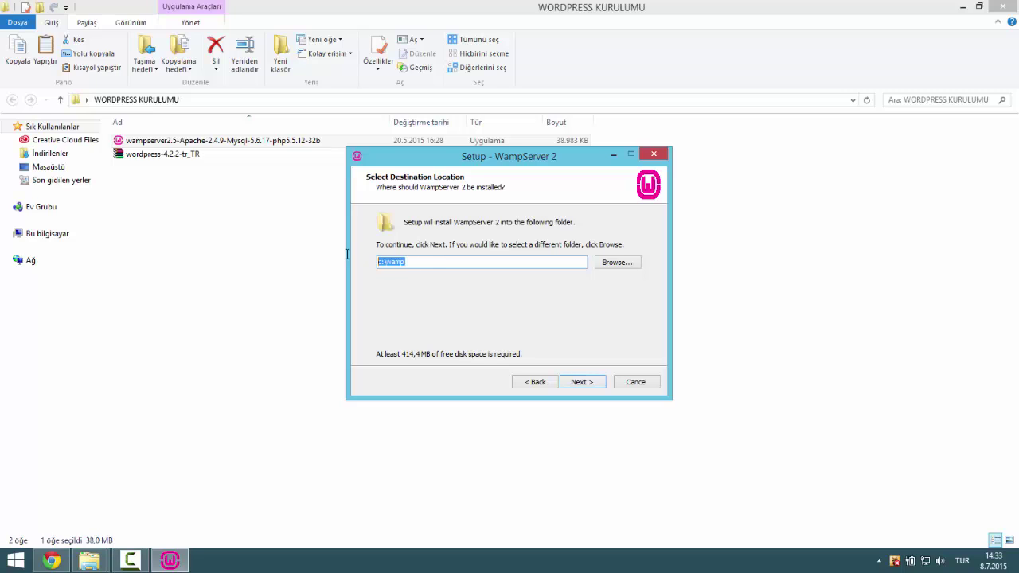
{"action": "left_click", "coordinate": [429, 267]}
{"action": "double_click", "coordinate": [390, 262]}
{"action": "left_click", "coordinate": [410, 263]}
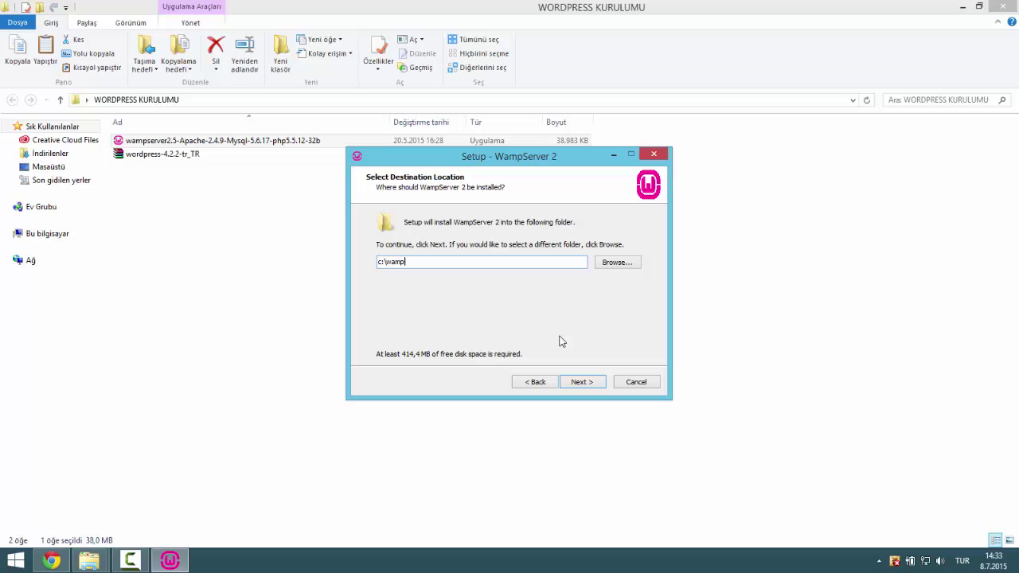
{"action": "left_click", "coordinate": [591, 383]}
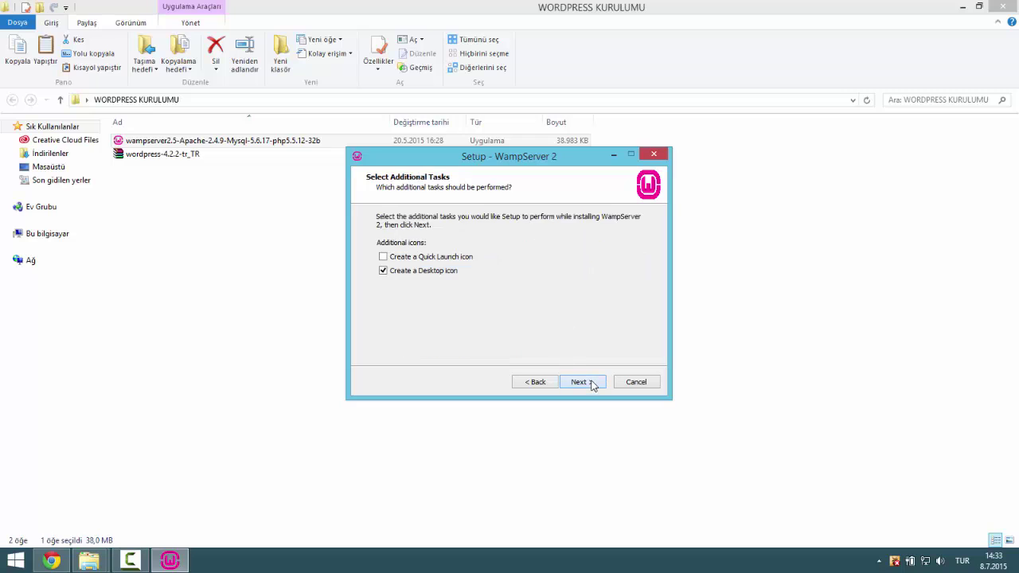
Keep the Desktop icon ticked, install, keep default mail parameters, and finish the wizard
{"action": "left_click", "coordinate": [383, 271]}
{"action": "left_click", "coordinate": [396, 272]}
{"action": "left_click", "coordinate": [591, 382]}
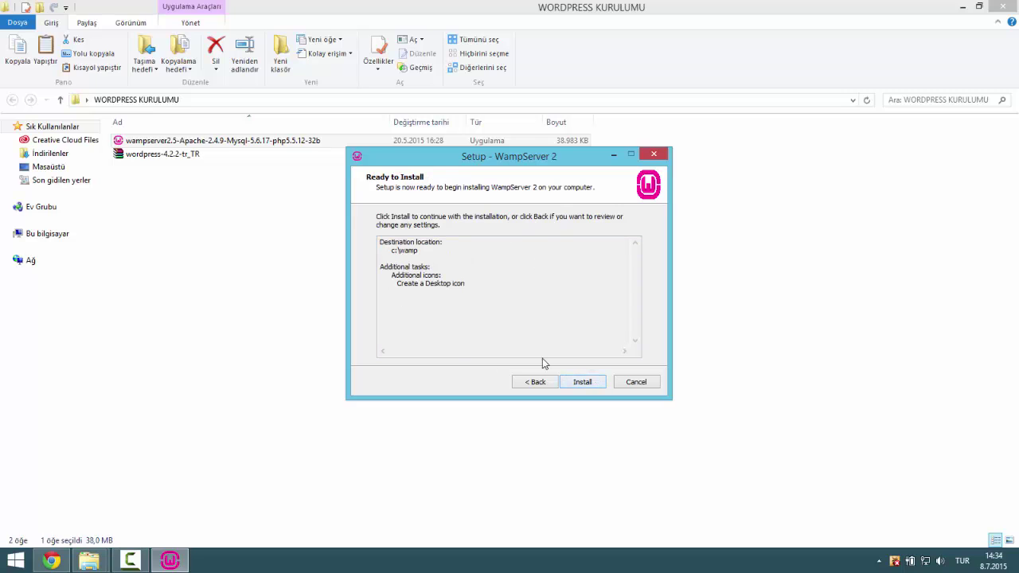
{"action": "left_click", "coordinate": [583, 382]}
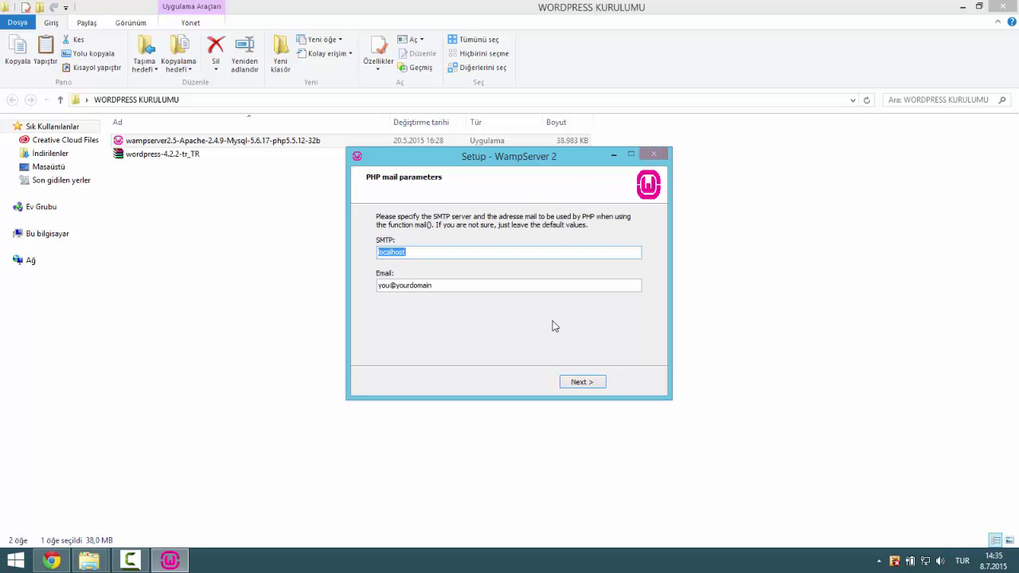
{"action": "left_click", "coordinate": [588, 382]}
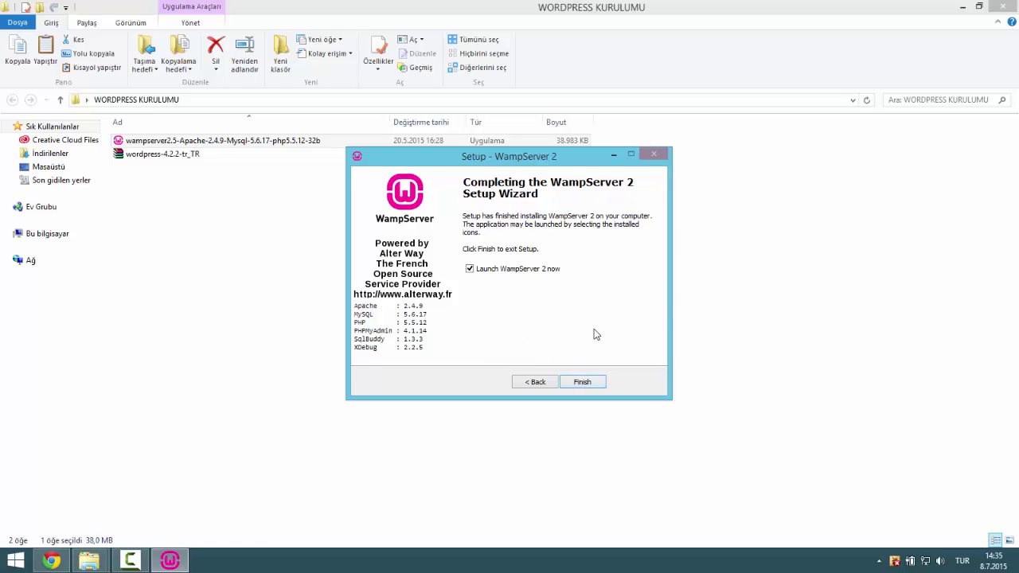
{"action": "left_click", "coordinate": [577, 381]}
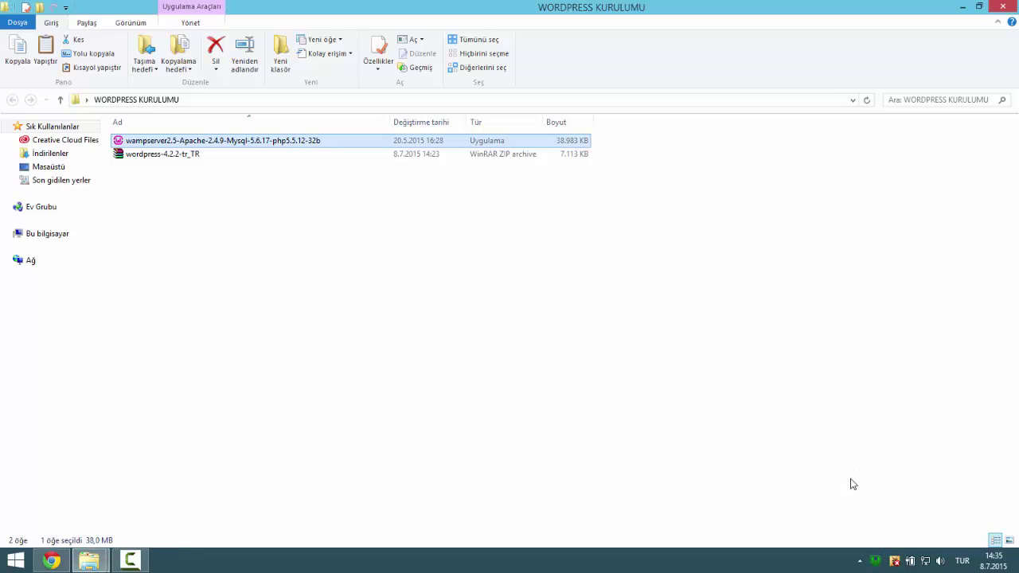
Start all WampServer services from its tray menu, then select the WordPress ZIP archive
{"action": "left_click", "coordinate": [877, 563]}
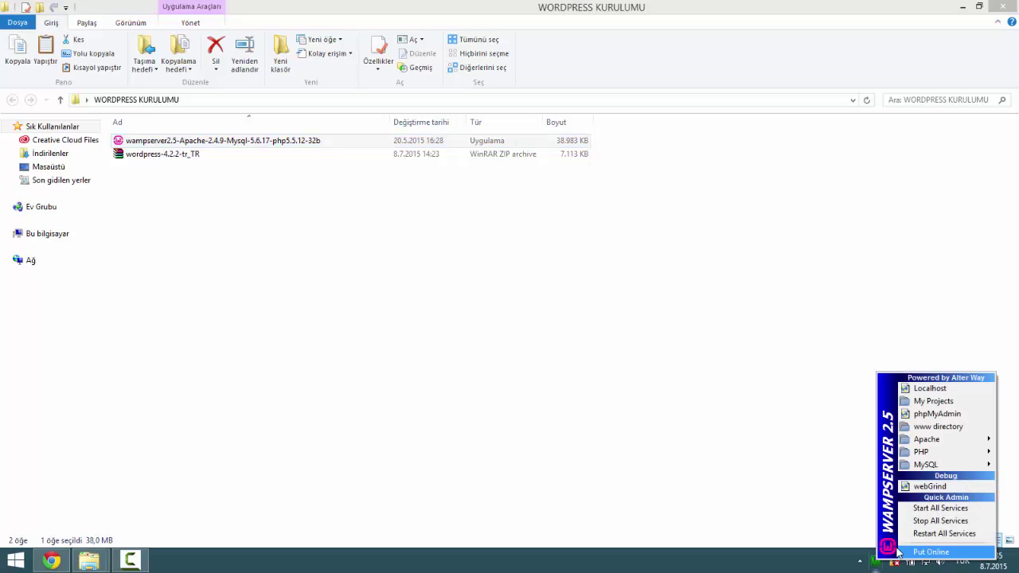
{"action": "left_click", "coordinate": [930, 514]}
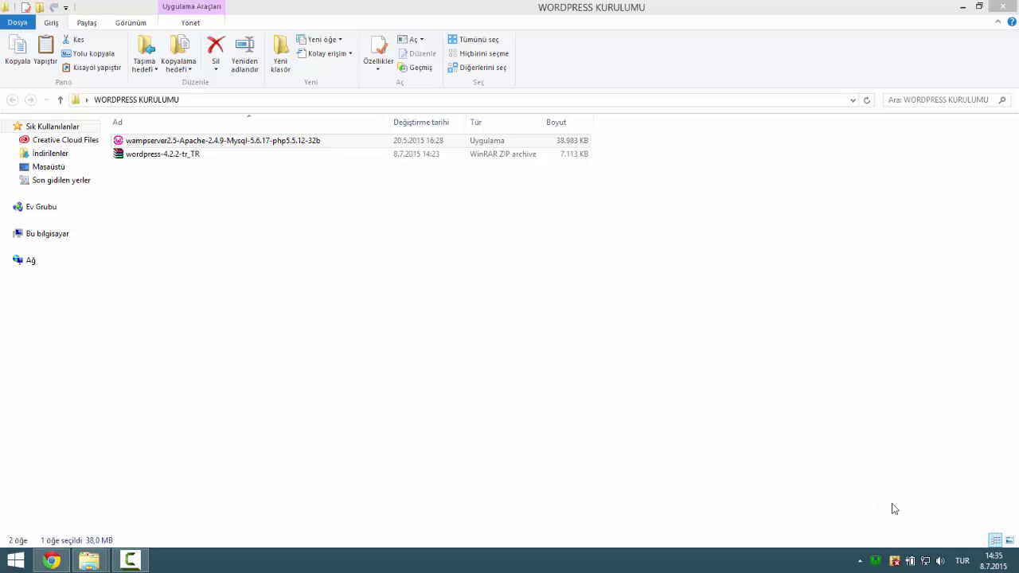
{"action": "left_click", "coordinate": [194, 158]}
Extract the WordPress ZIP to its default location and select the inner wordpress folder
{"action": "right_click", "coordinate": [195, 159]}
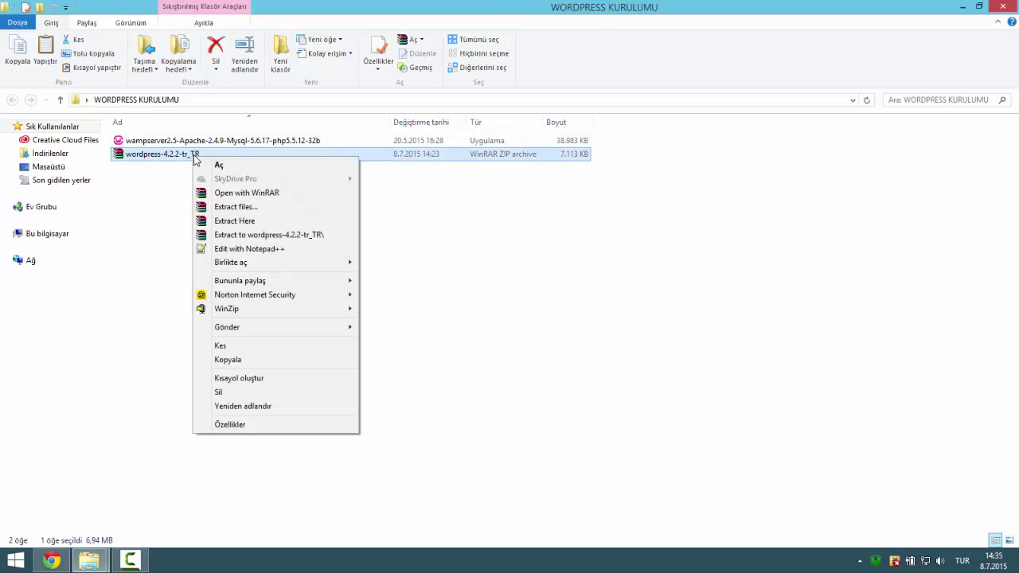
{"action": "left_click", "coordinate": [253, 207]}
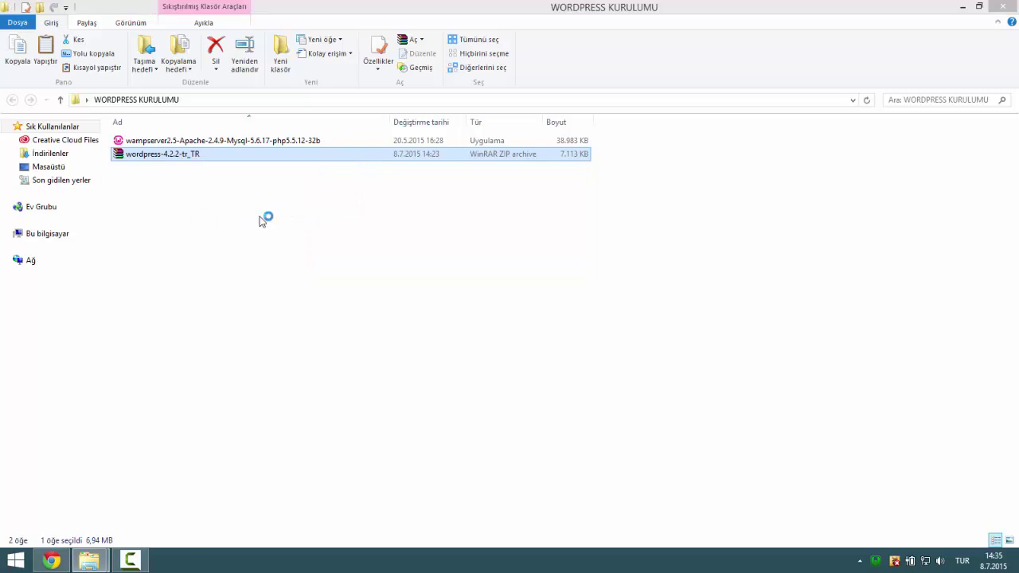
{"action": "left_click", "coordinate": [546, 410]}
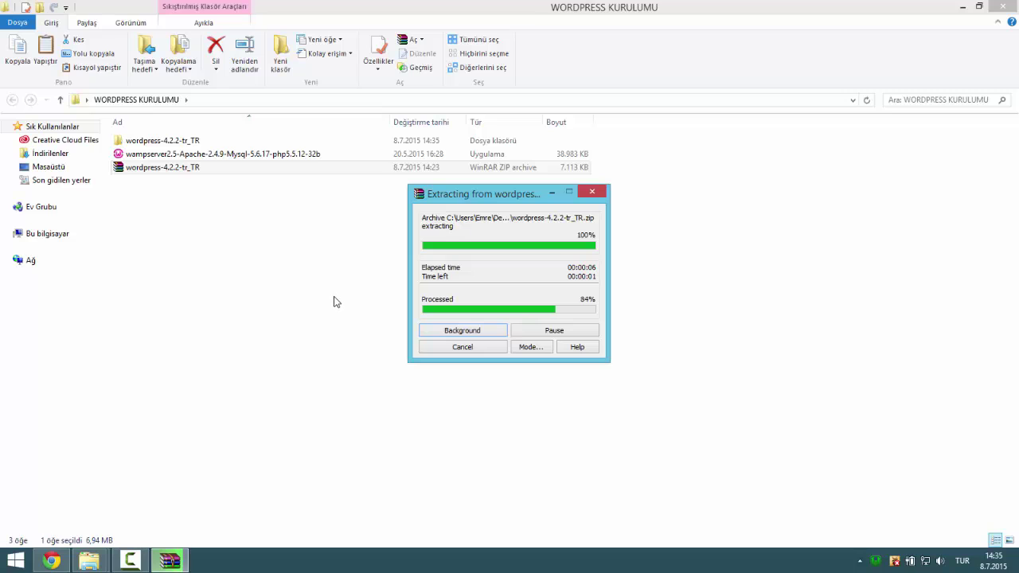
{"action": "double_click", "coordinate": [209, 141]}
{"action": "left_click", "coordinate": [147, 148]}
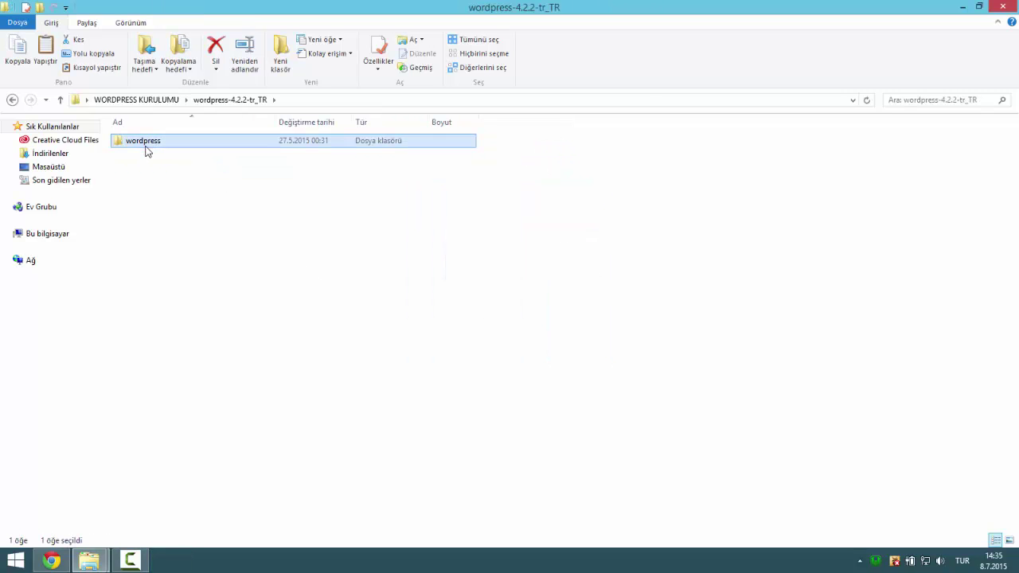
{"action": "left_click", "coordinate": [71, 233]}
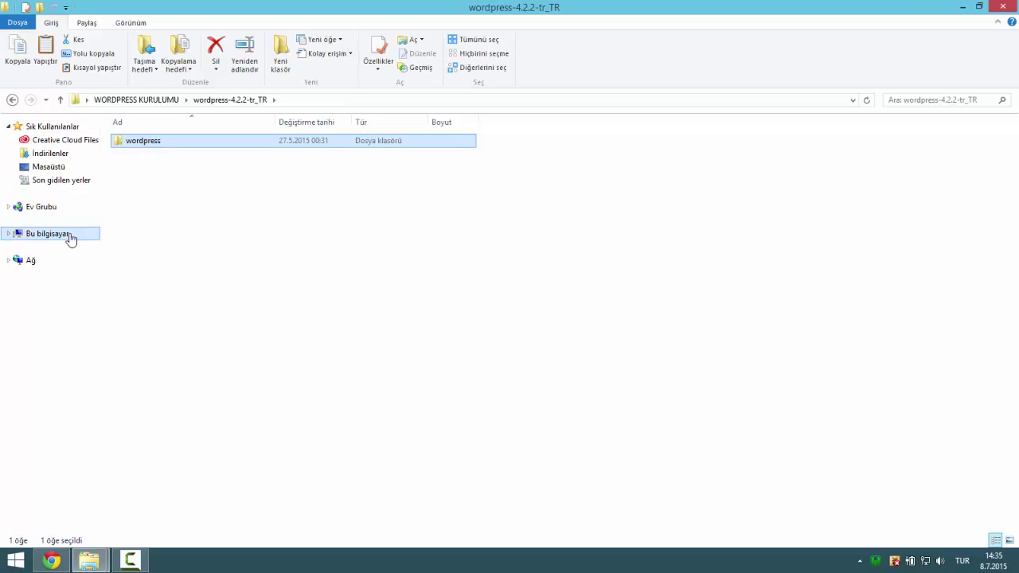
{"action": "double_click", "coordinate": [116, 238]}
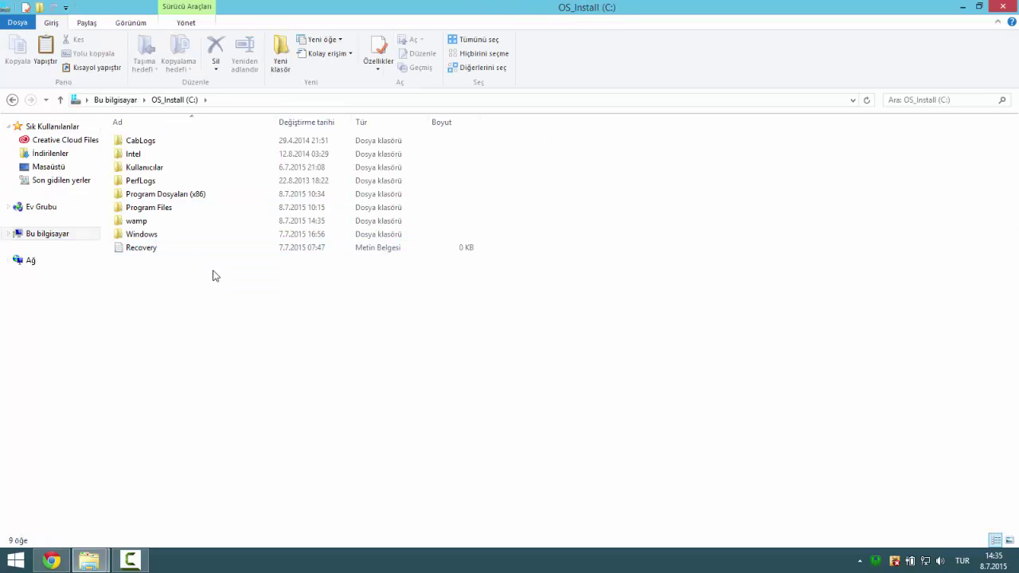
{"action": "double_click", "coordinate": [133, 227]}
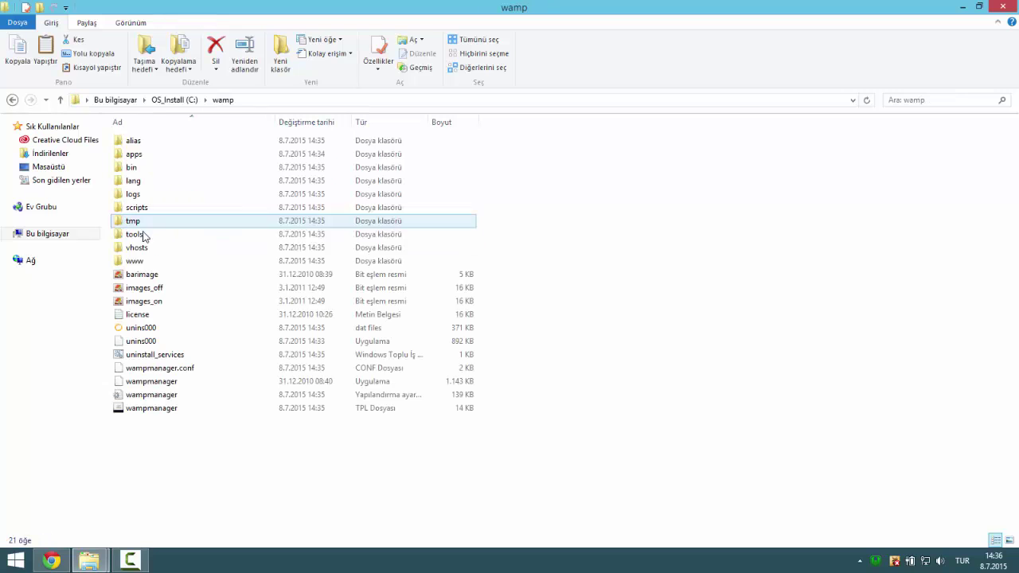
{"action": "double_click", "coordinate": [148, 264]}
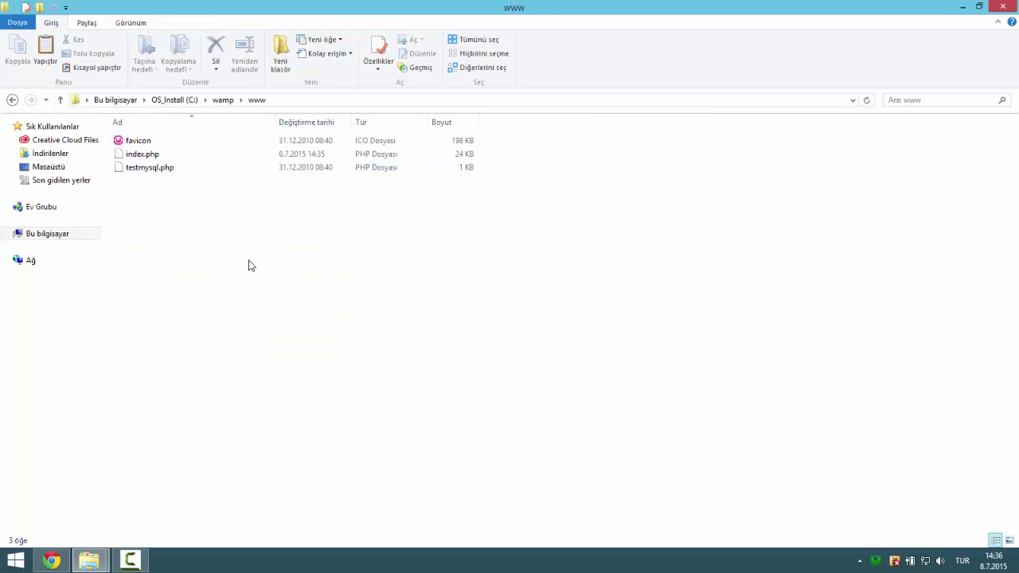
{"action": "key", "text": "ctrl+v"}
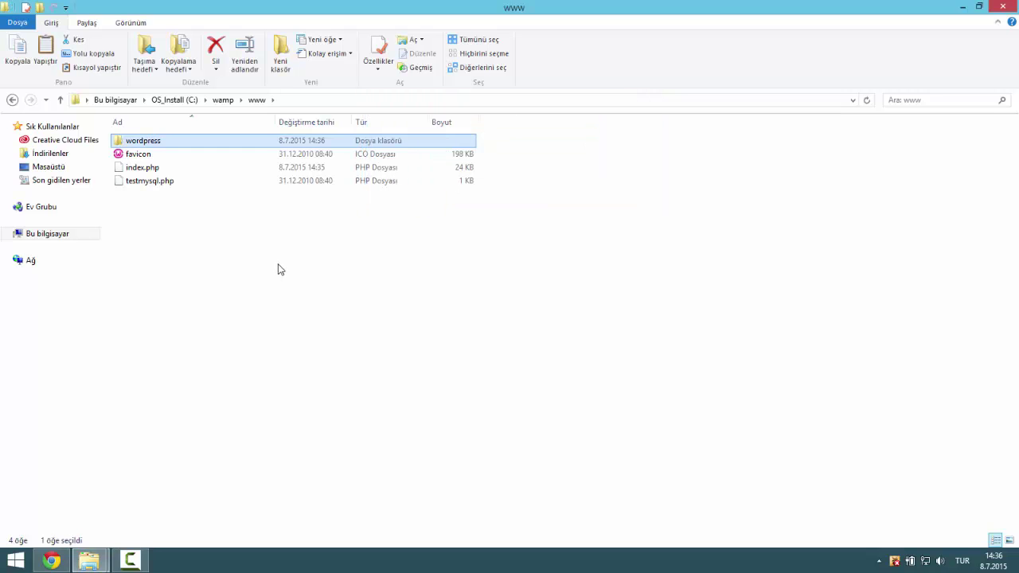
{"action": "left_click", "coordinate": [277, 269]}
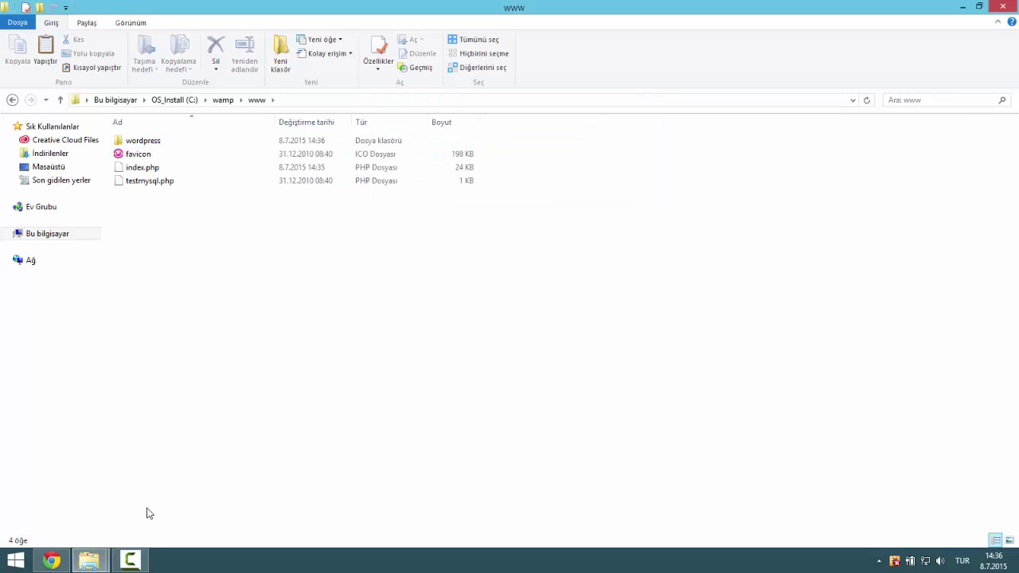
{"action": "left_click", "coordinate": [54, 563]}
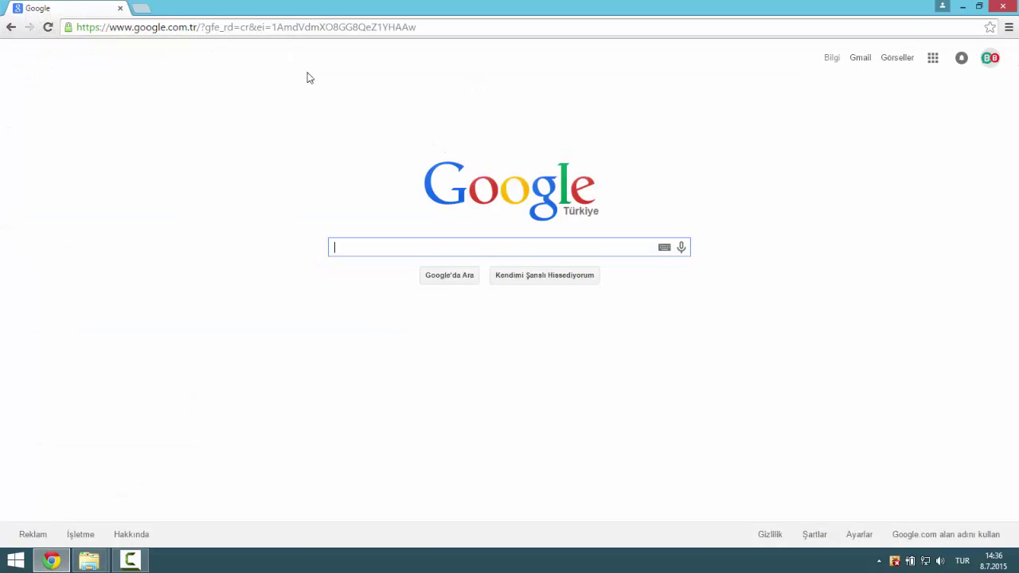
Load localhost in Chrome to show the WampServer homepage
{"action": "left_click", "coordinate": [261, 27]}
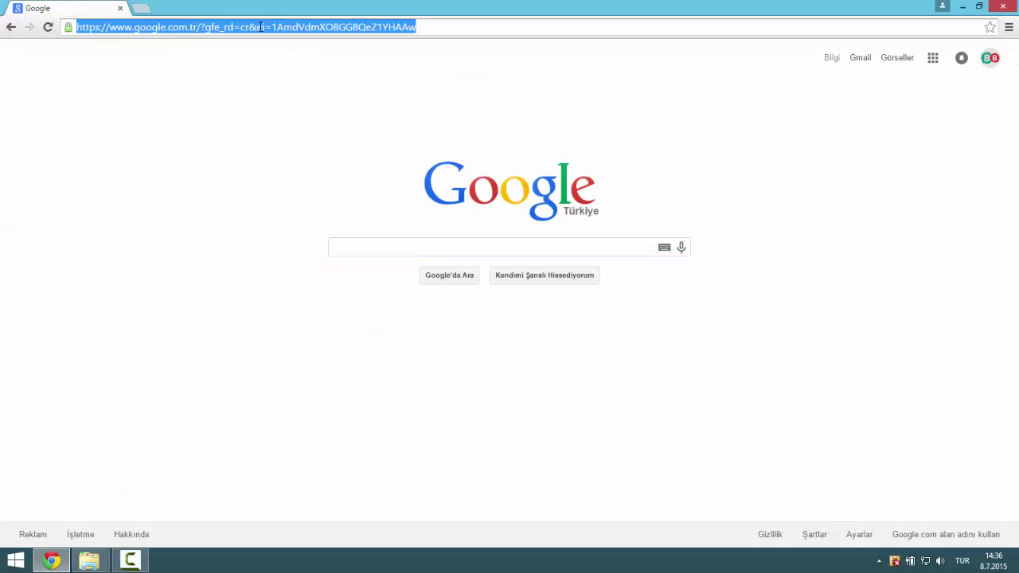
{"action": "type", "text": "localhost"}
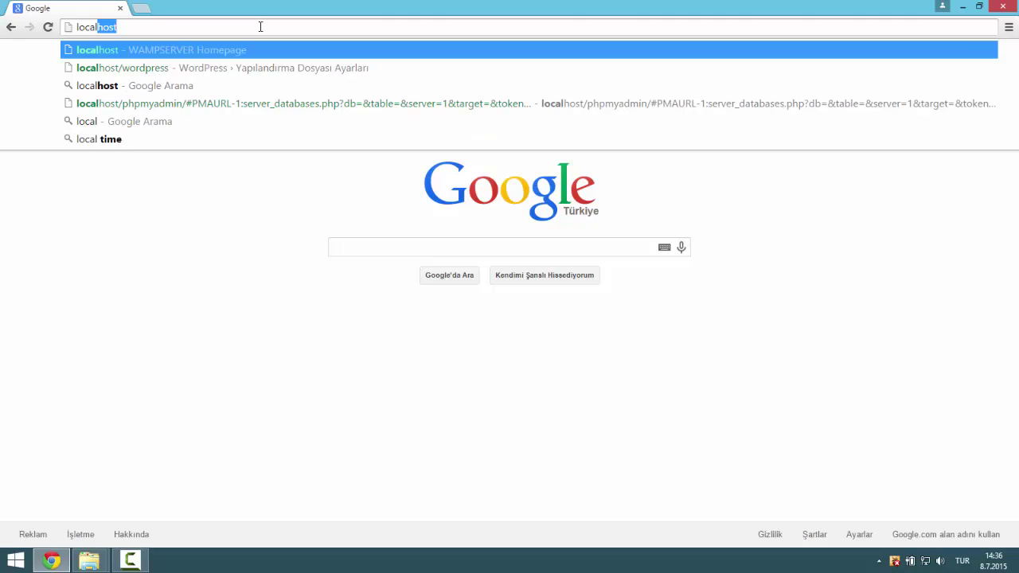
{"action": "key", "text": "Return"}
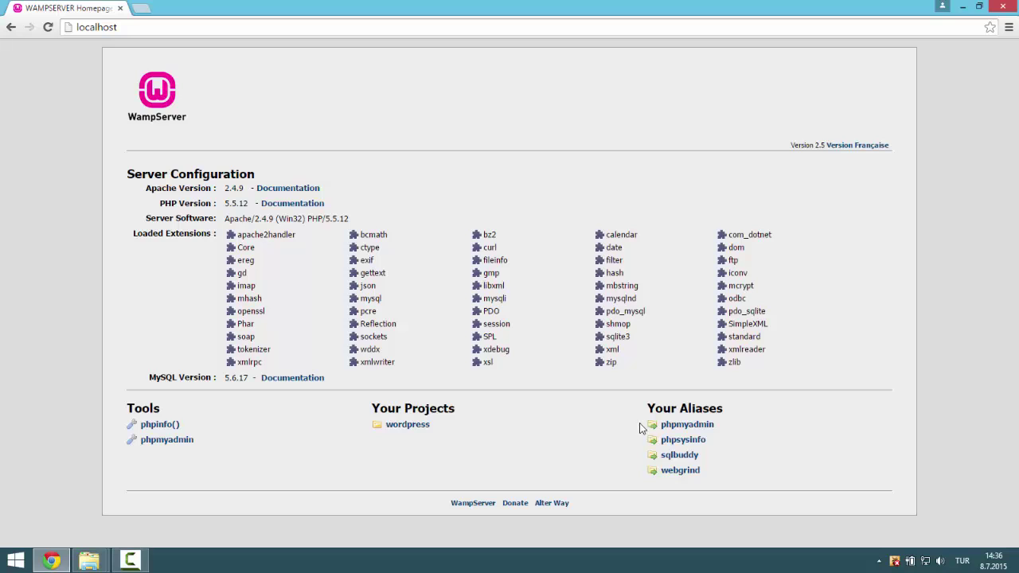
Open phpMyAdmin from the homepage and create a database named bilgibalonu
{"action": "left_click", "coordinate": [689, 426]}
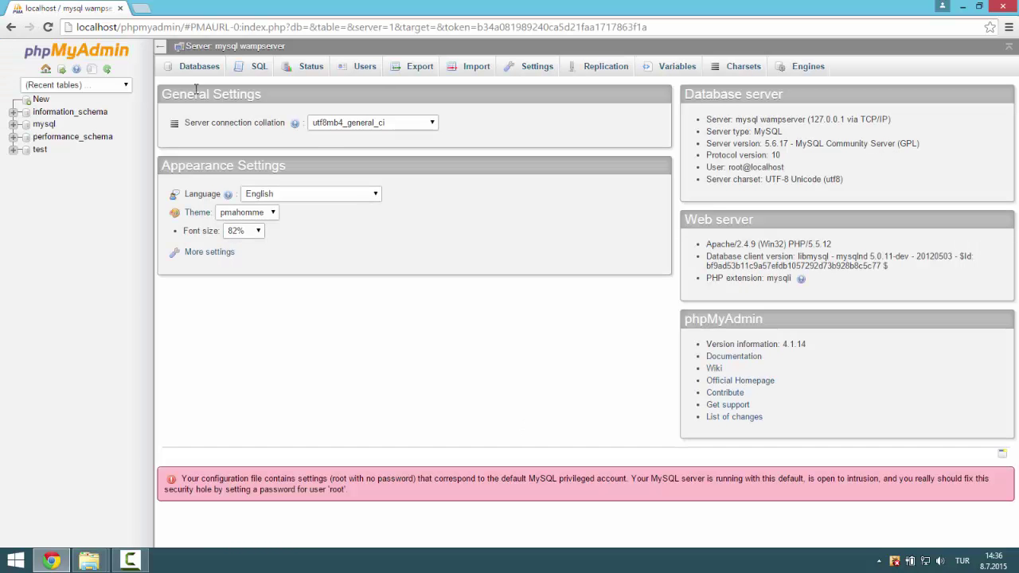
{"action": "left_click", "coordinate": [199, 70]}
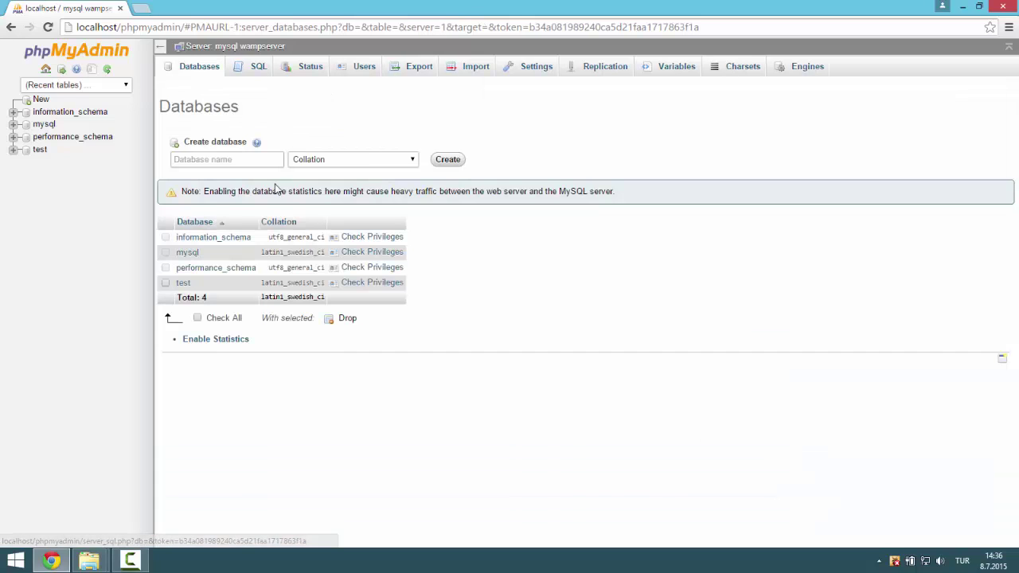
{"action": "left_click", "coordinate": [228, 160]}
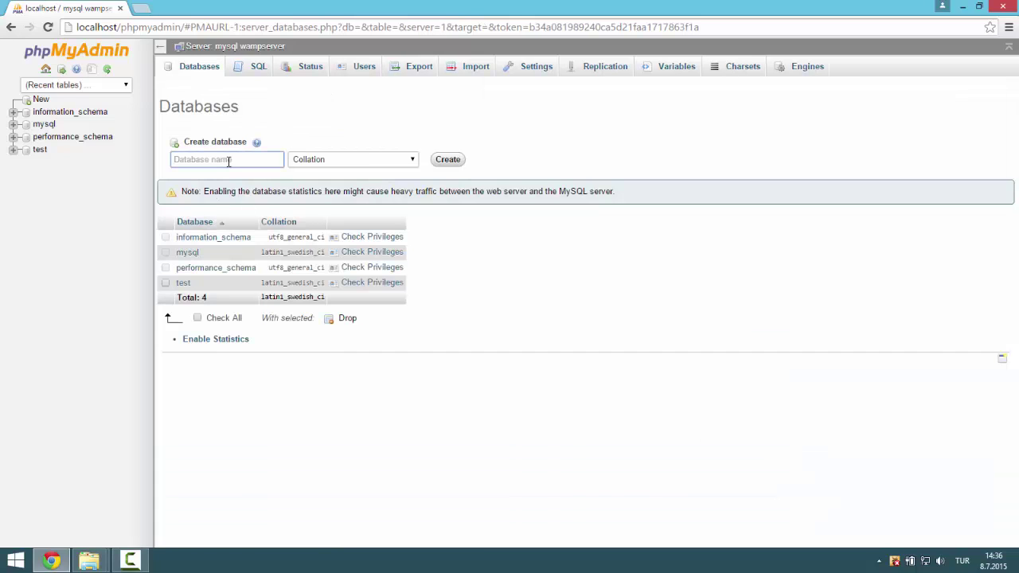
{"action": "type", "text": "bilgibalonu"}
{"action": "left_click", "coordinate": [448, 159]}
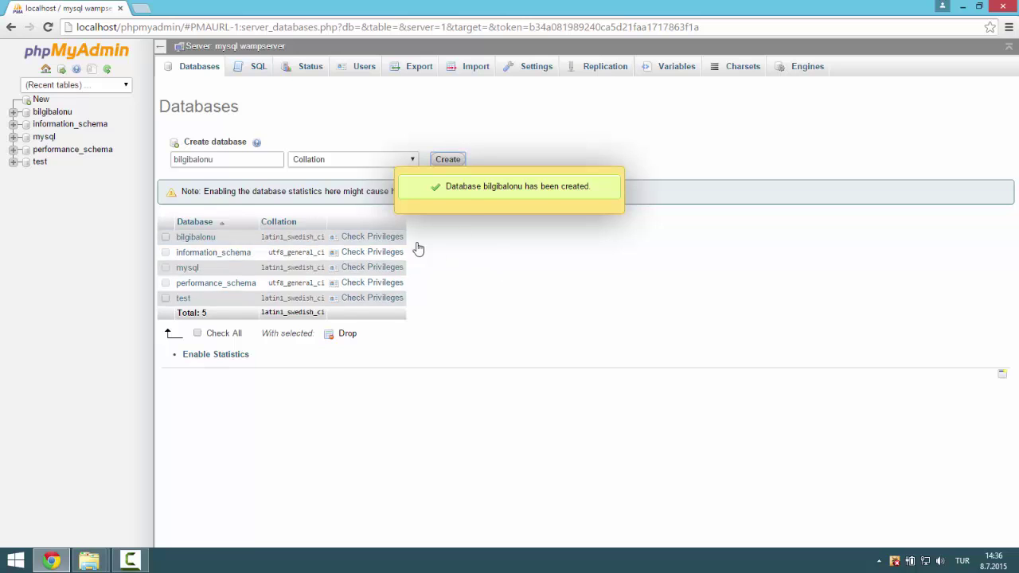
{"action": "left_click", "coordinate": [291, 26]}
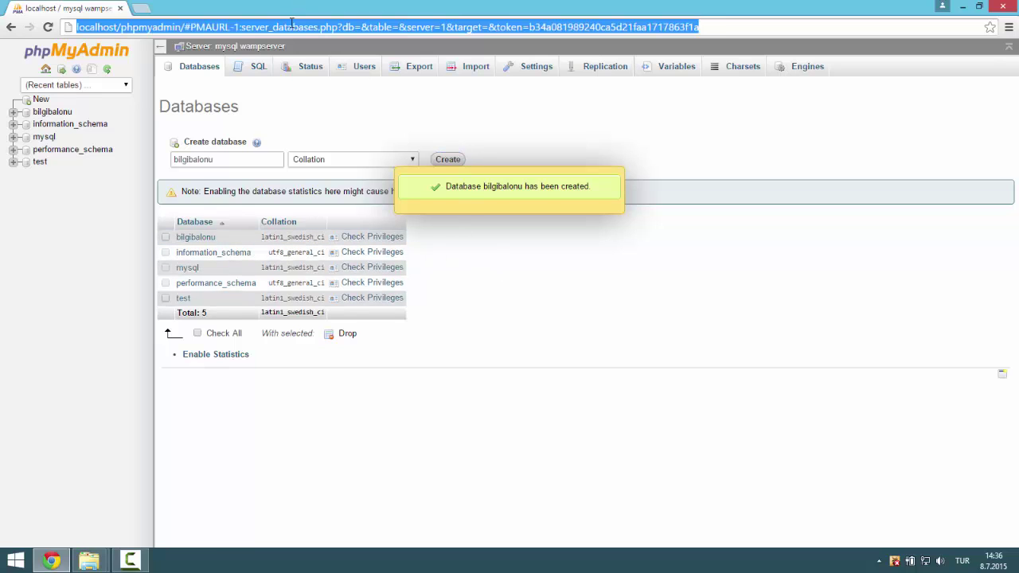
Go to localhost/wordpress to load the WordPress setup-config welcome page
{"action": "type", "text": "local"}
{"action": "key", "text": "Right"}
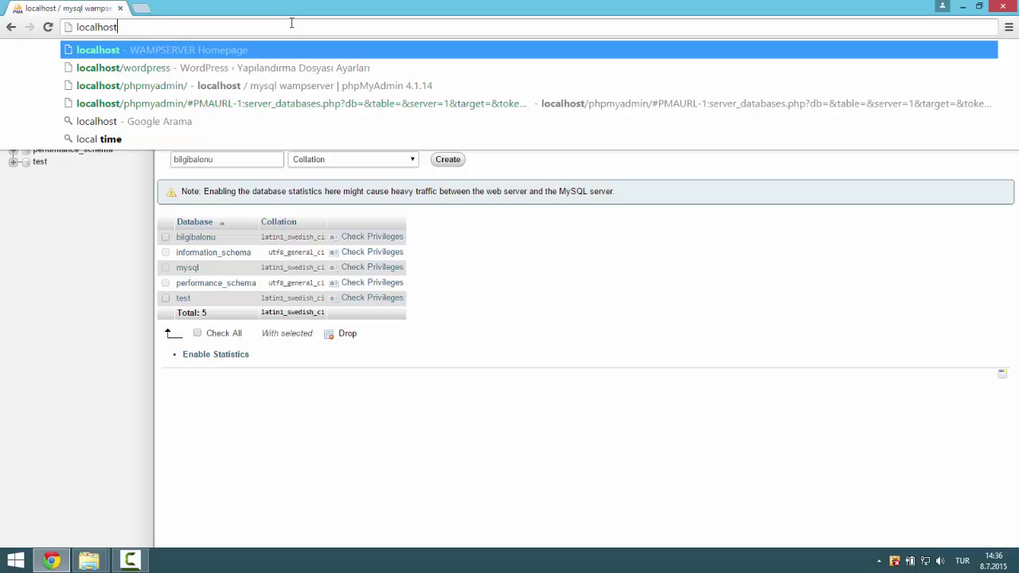
{"action": "type", "text": "/word"}
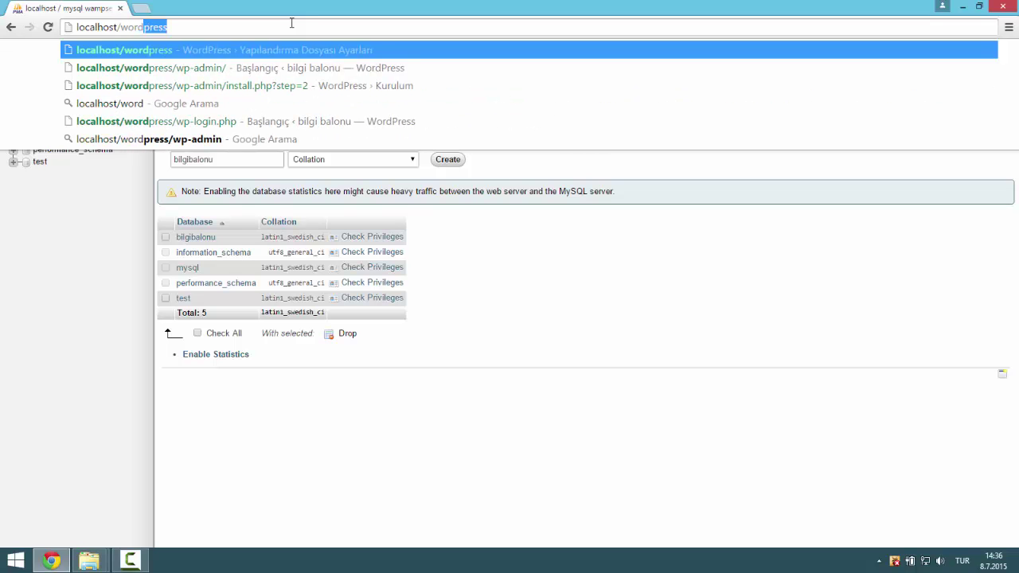
{"action": "key", "text": "Return"}
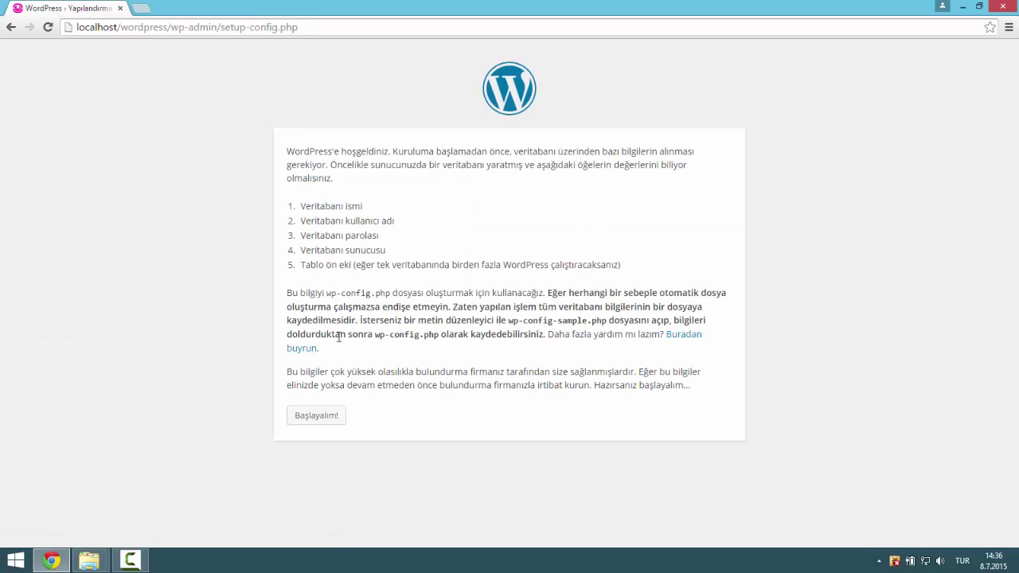
Submit database name bilgibalonu, username root and an empty password in the setup form
{"action": "left_click", "coordinate": [315, 415]}
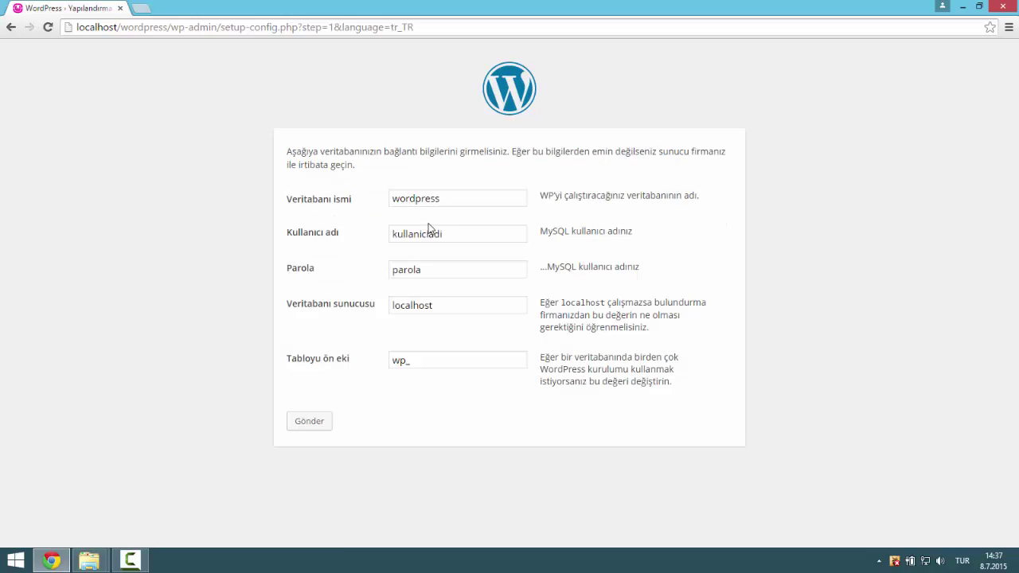
{"action": "double_click", "coordinate": [452, 201]}
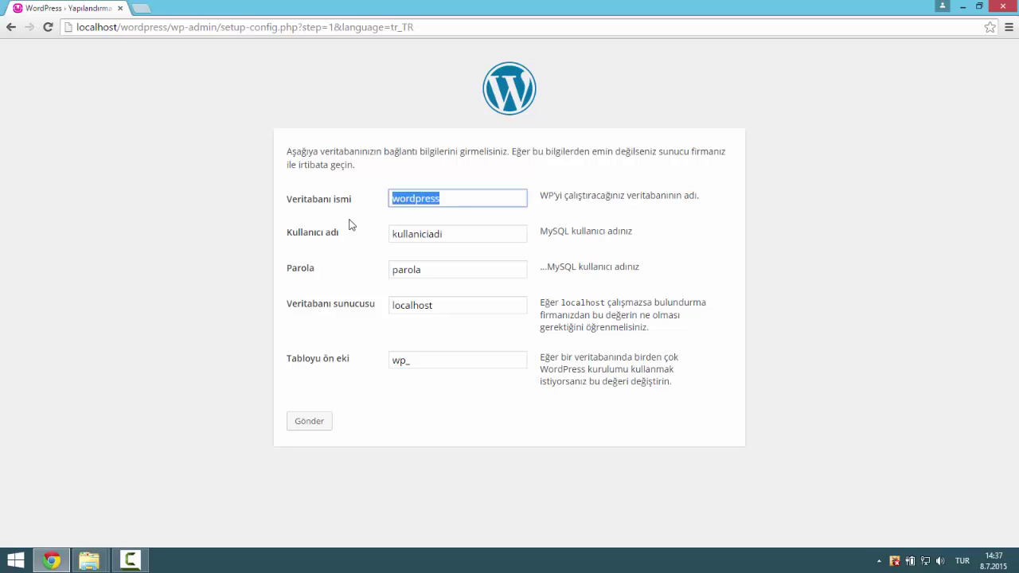
{"action": "type", "text": "bilgibalonu"}
{"action": "key", "text": "Tab"}
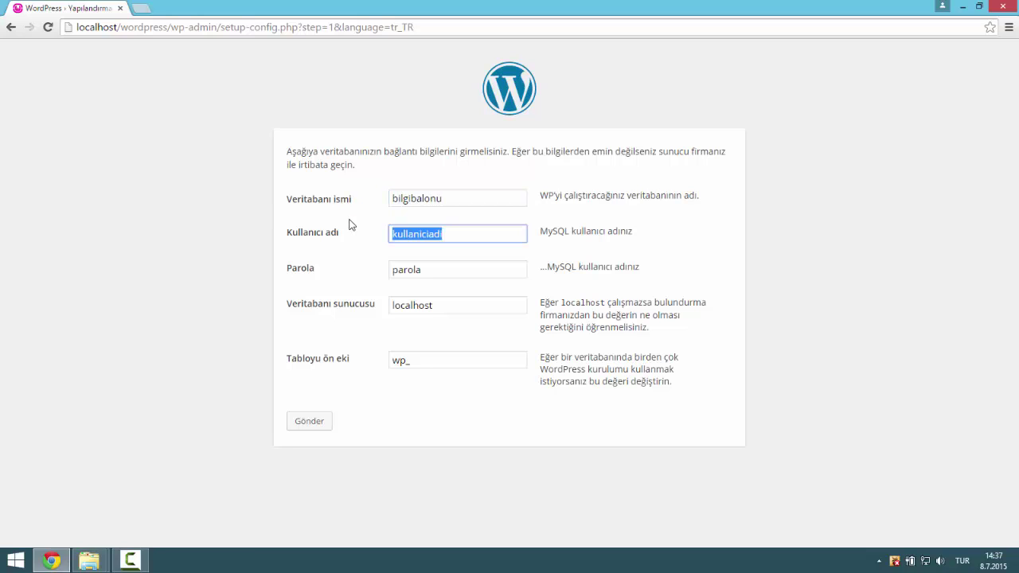
{"action": "type", "text": "root"}
{"action": "key", "text": "Tab"}
{"action": "key", "text": "BackSpace"}
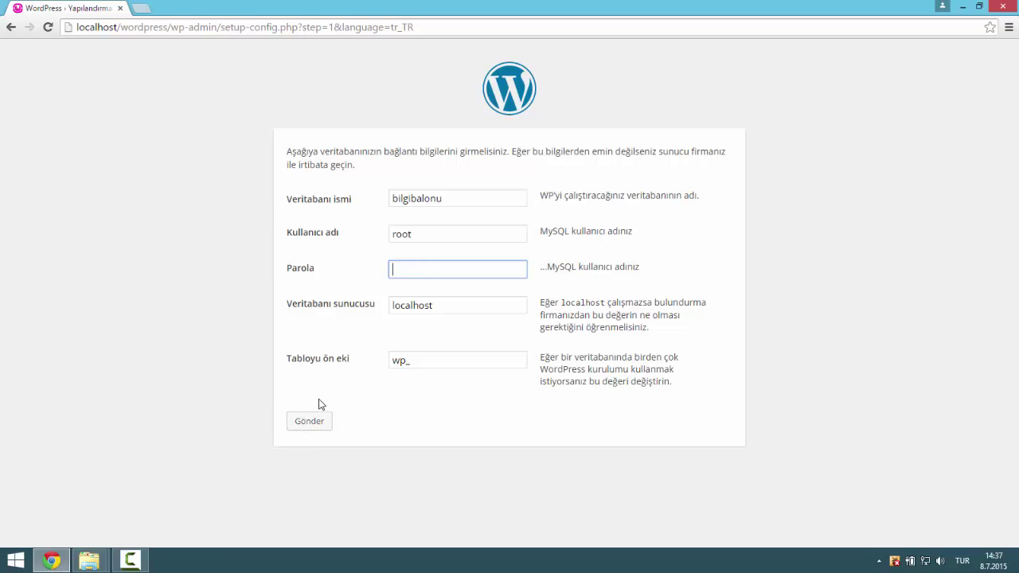
{"action": "left_click", "coordinate": [316, 423]}
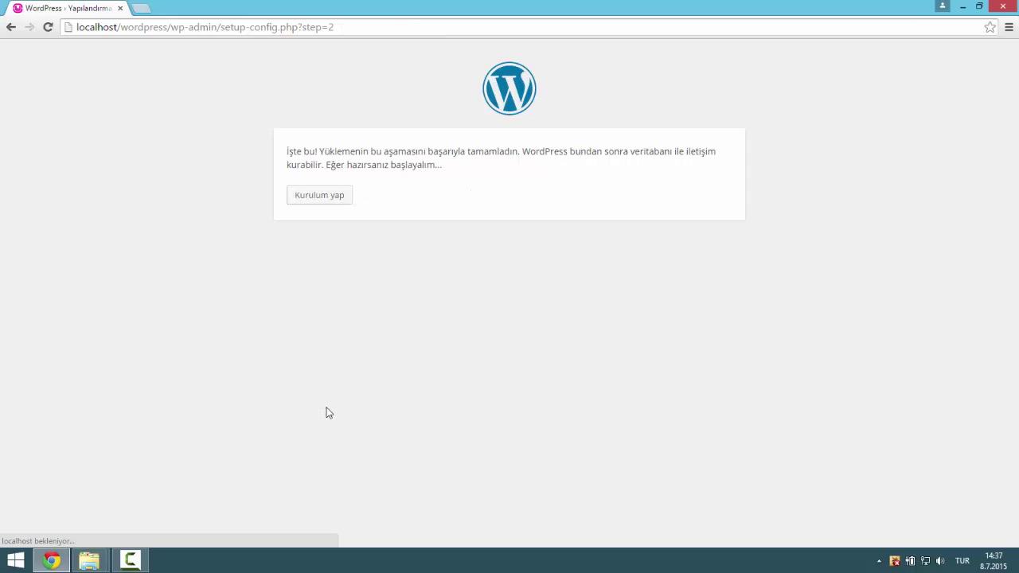
{"action": "left_click_drag", "start_coordinate": [325, 165], "coordinate": [485, 159]}
{"action": "left_click", "coordinate": [361, 164]}
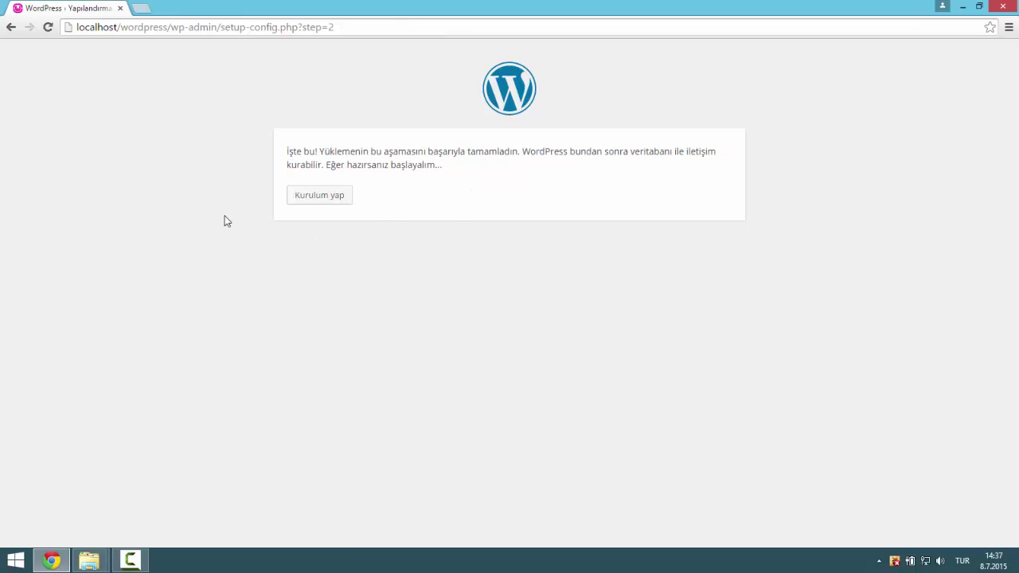
Run the installation, set the site title to bilgi balonu, and enter the admin username
{"action": "left_click", "coordinate": [332, 199]}
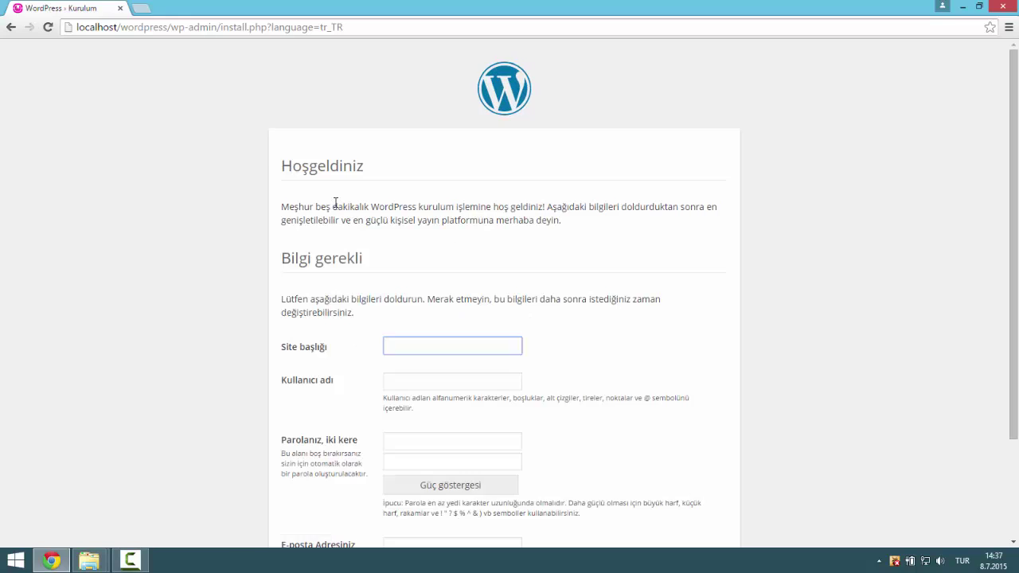
{"action": "scroll", "coordinate": [368, 366], "scroll_direction": "down", "scroll_amount": 3}
{"action": "scroll", "coordinate": [383, 326], "scroll_direction": "up", "scroll_amount": 2}
{"action": "scroll", "coordinate": [377, 312], "scroll_direction": "down", "scroll_amount": 2}
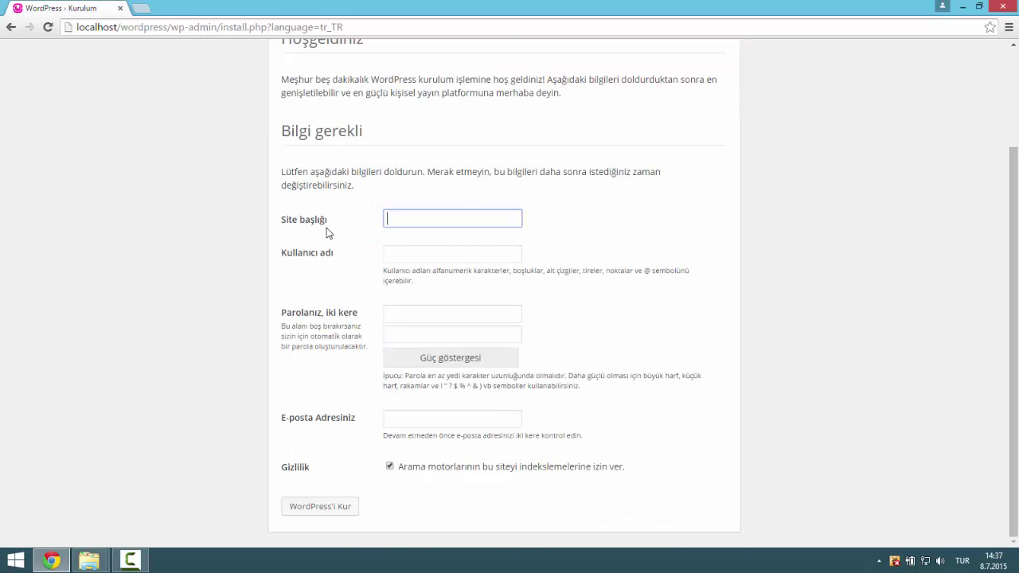
{"action": "left_click", "coordinate": [417, 219]}
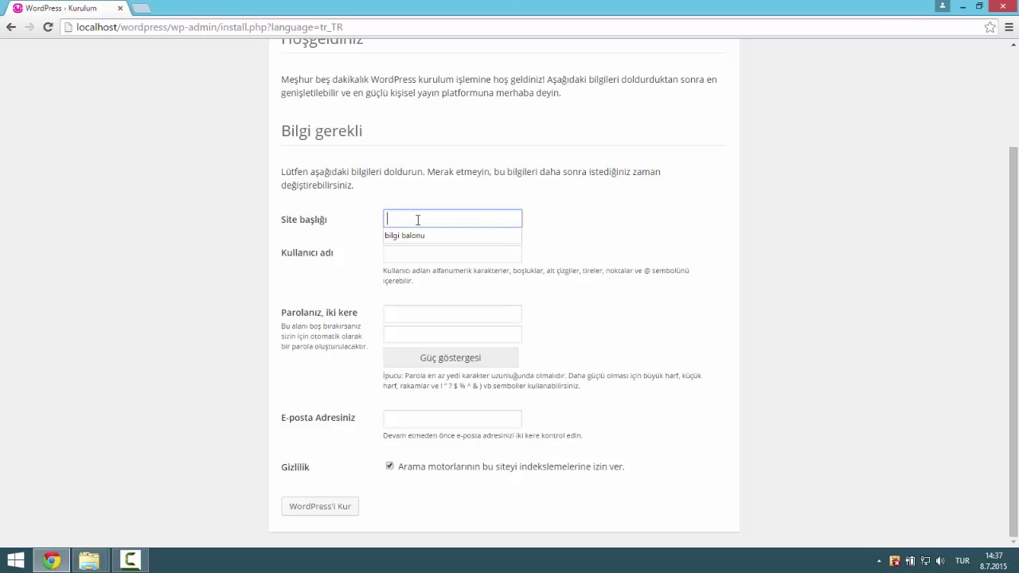
{"action": "key", "text": "Down"}
{"action": "key", "text": "Return"}
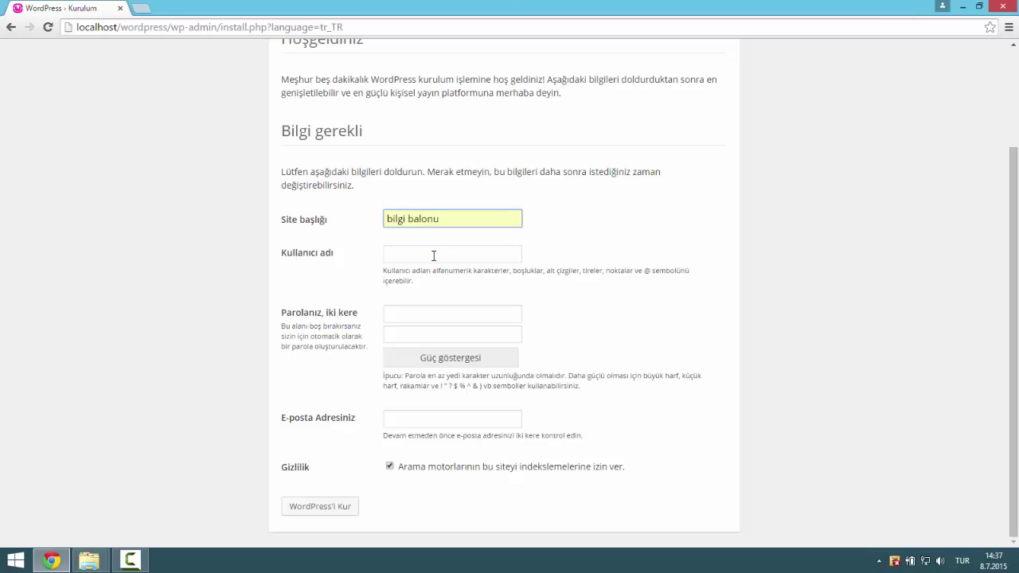
{"action": "left_click", "coordinate": [433, 255]}
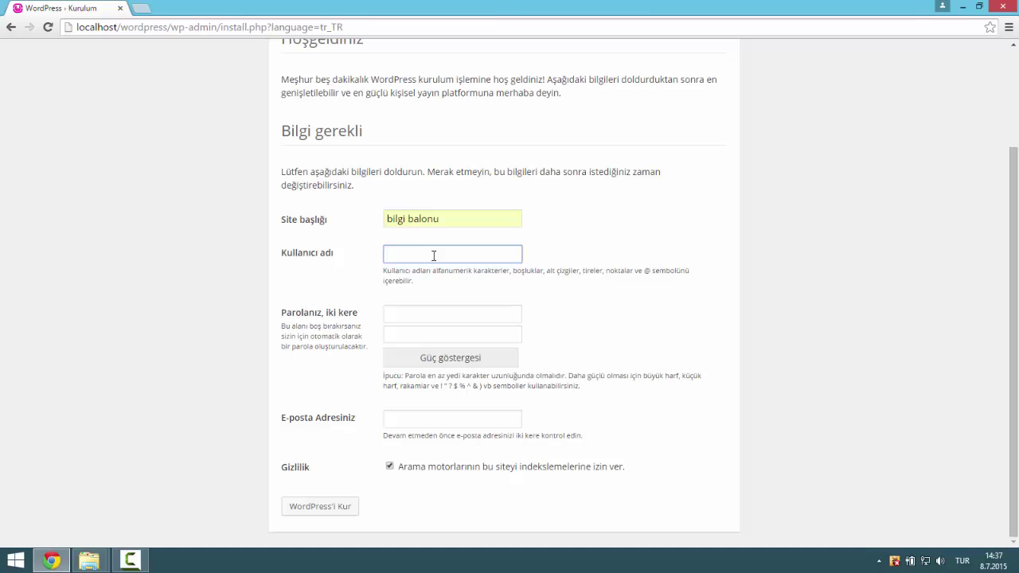
{"action": "type", "text": "e"}
{"action": "key", "text": "BackSpace"}
{"action": "type", "text": "bilgibalonu"}
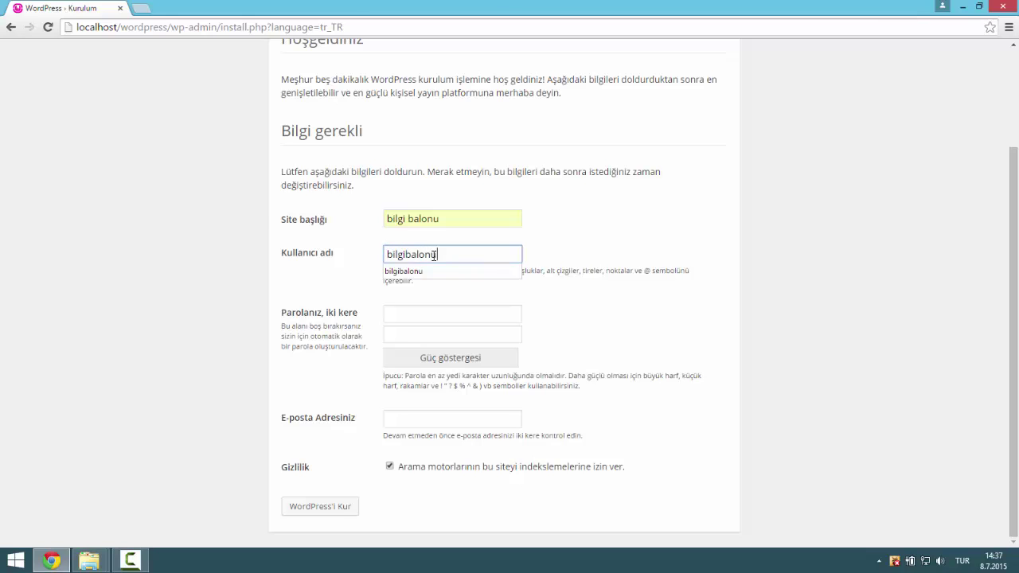
{"action": "type", "text": ".com"}
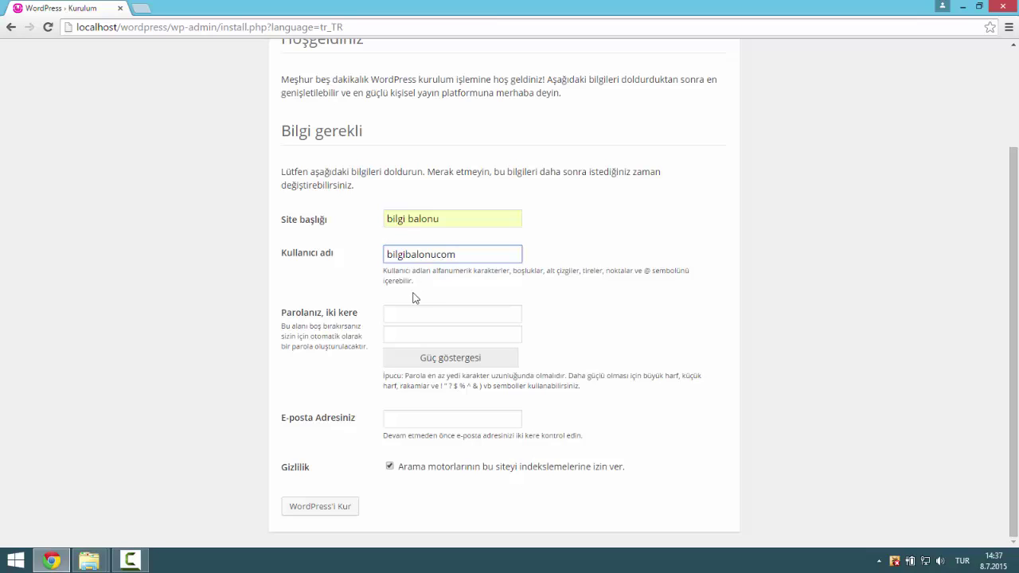
Enter the admin password twice and the admin e-mail, then install WordPress
{"action": "left_click", "coordinate": [406, 311]}
{"action": "type", "text": "b"}
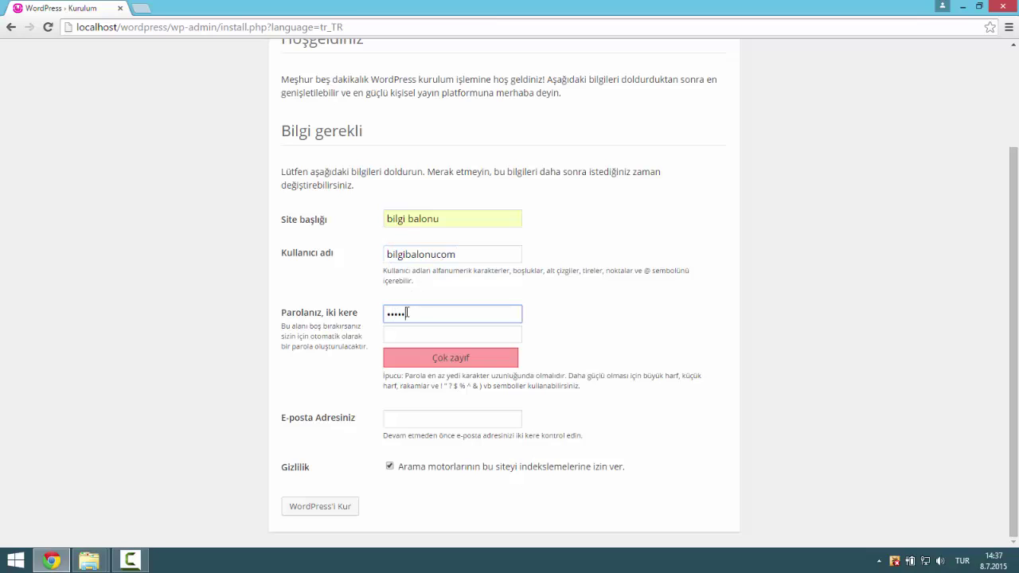
{"action": "key", "text": "Tab"}
{"action": "type", "text": "•••••"}
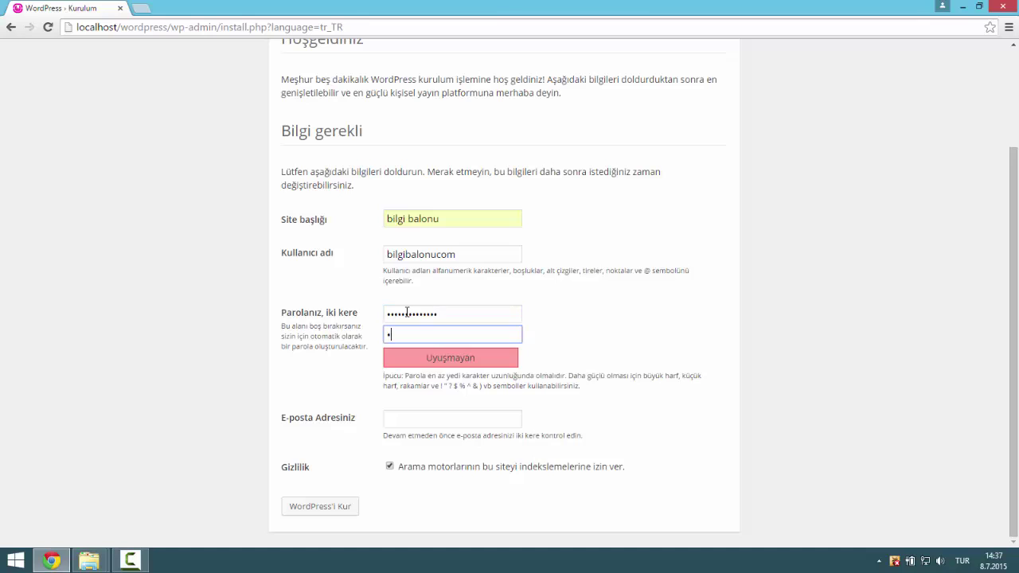
{"action": "type", "text": "••••••••"}
{"action": "left_click", "coordinate": [409, 417]}
{"action": "type", "text": "bilgibalo"}
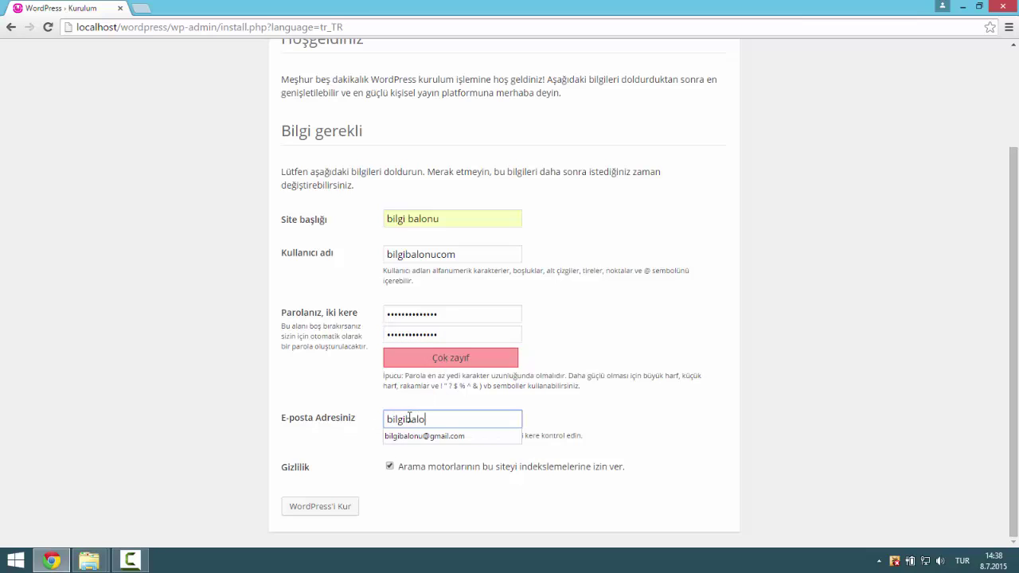
{"action": "key", "text": "Down"}
{"action": "key", "text": "Return"}
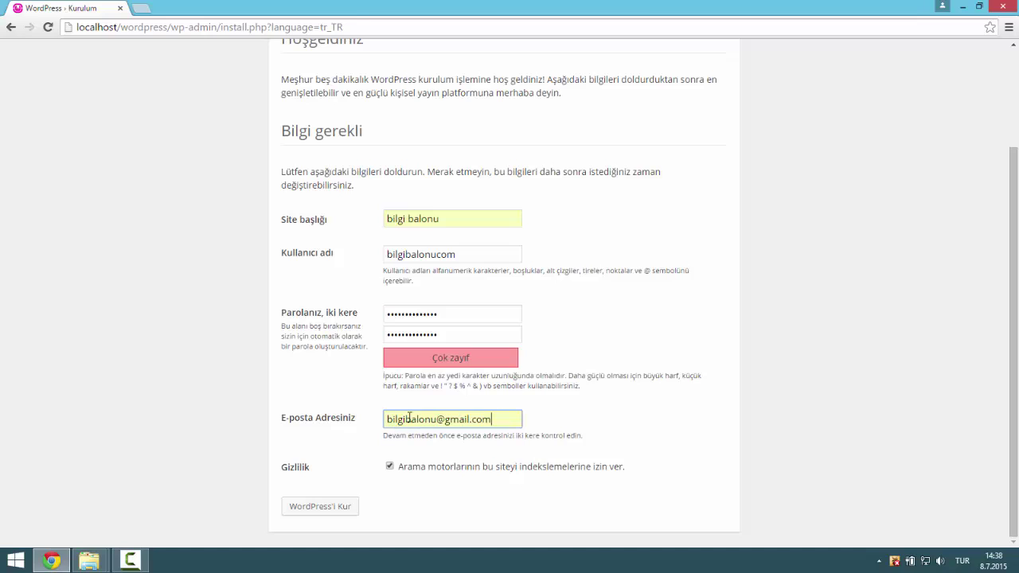
{"action": "left_click", "coordinate": [316, 513]}
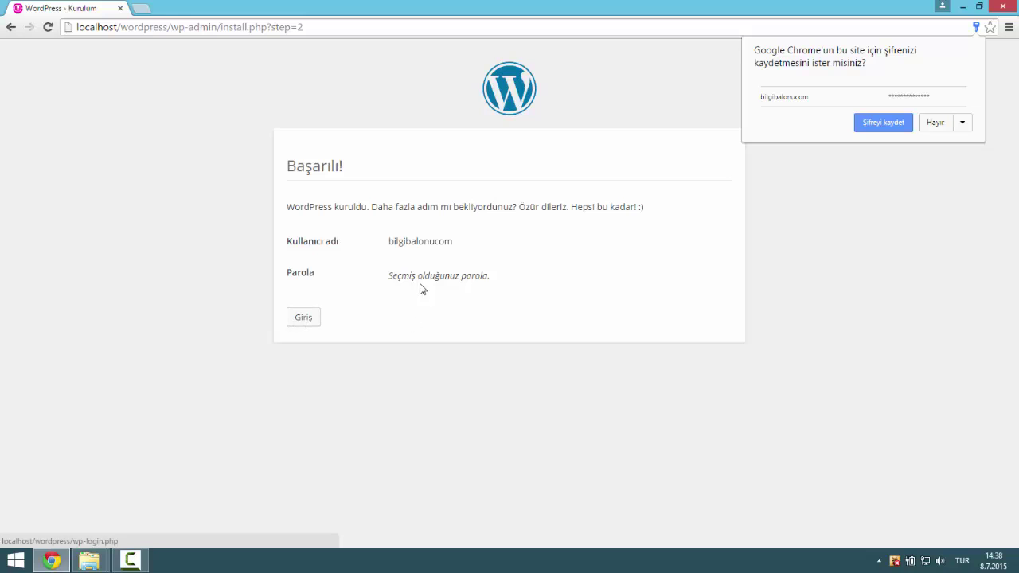
On the Giriş login page, sign in with the admin username and password
{"action": "left_click", "coordinate": [305, 322]}
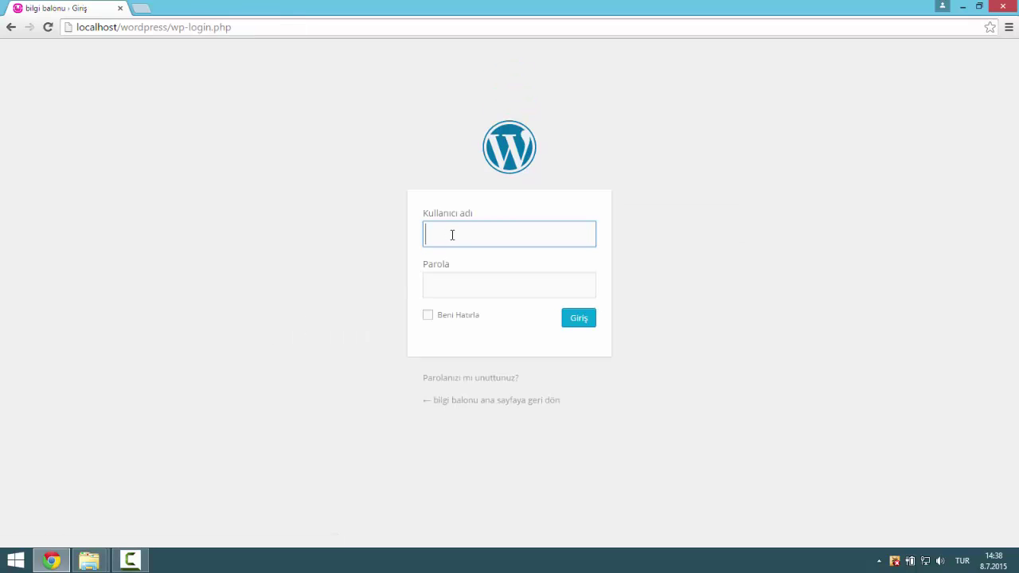
{"action": "type", "text": "bilgibalonucop"}
{"action": "key", "text": "BackSpace"}
{"action": "type", "text": "m"}
{"action": "key", "text": "Tab"}
{"action": "type", "text": "1••••••••••••"}
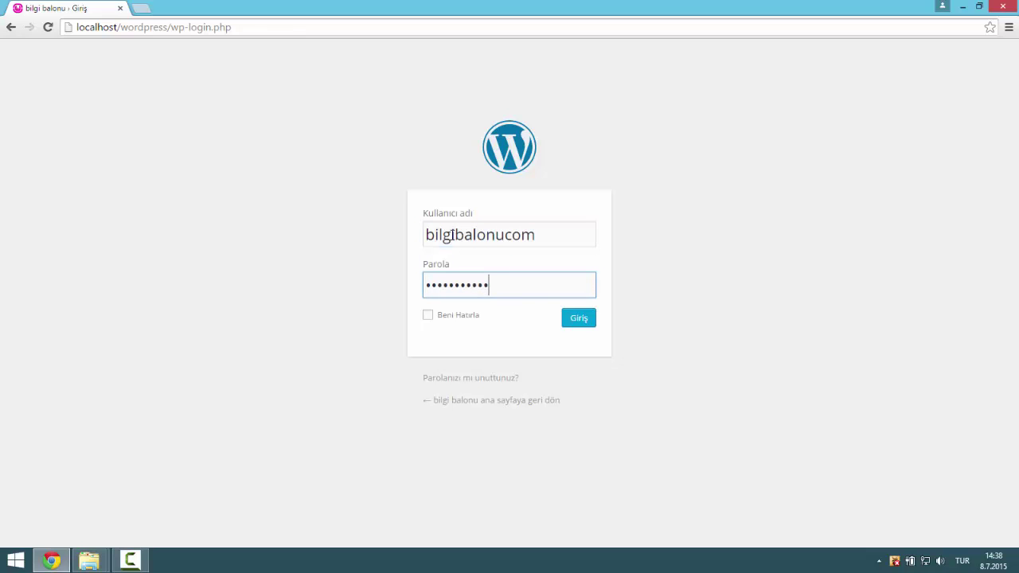
{"action": "type", "text": "•"}
{"action": "left_click", "coordinate": [583, 319]}
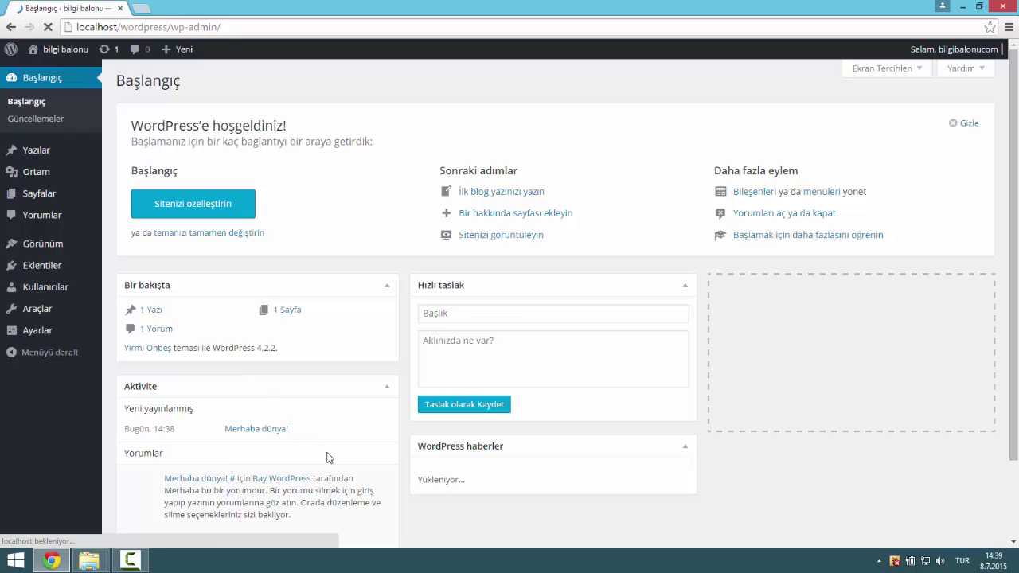
Let the bilgi balonu dashboard load, showing 1 Yazı, 1 Sayfa and 1 Yorum
{"action": "mouse_move", "coordinate": [333, 475]}
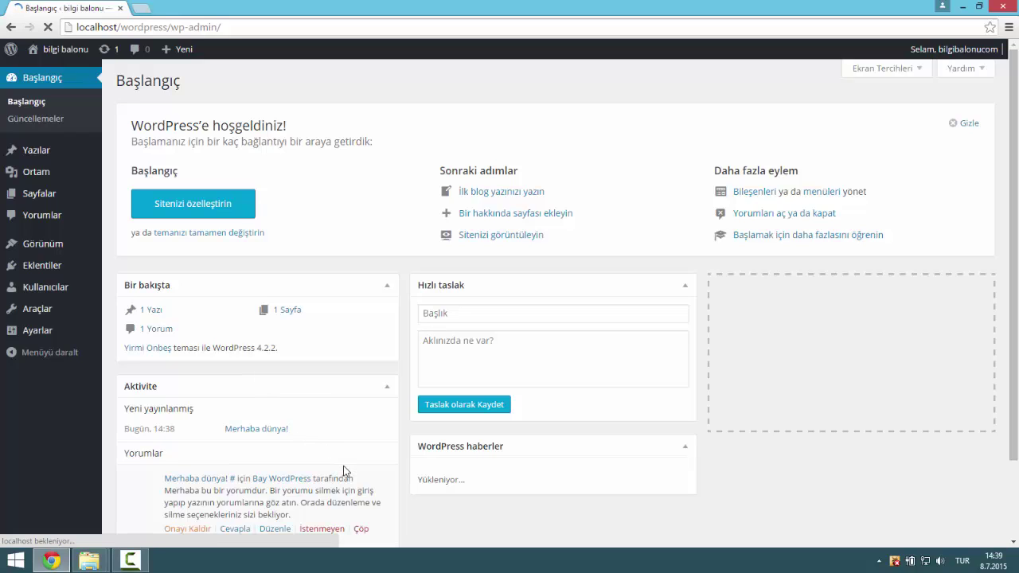